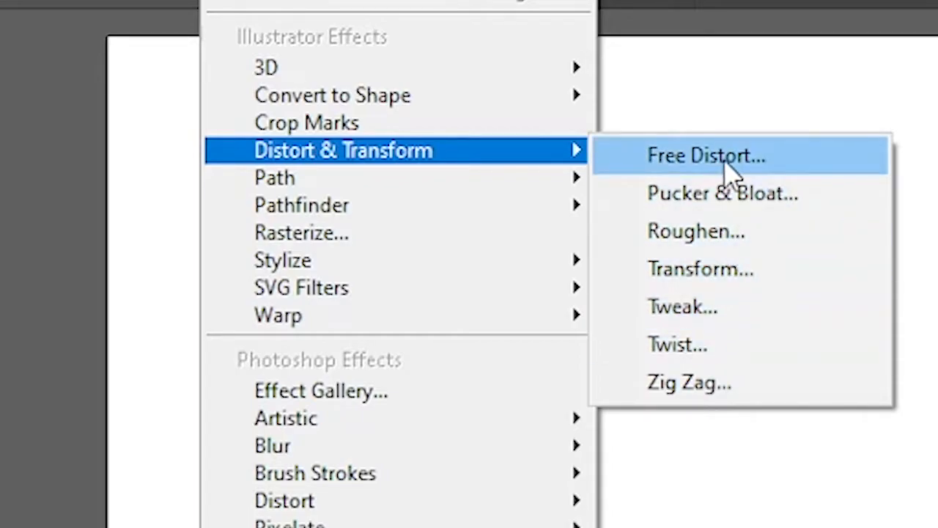
- Draw a square with the Rectangle tool in the upper-left part of the artboard
{"action": "left_click", "coordinate": [86, 146]}
{"action": "left_click", "coordinate": [15, 142]}
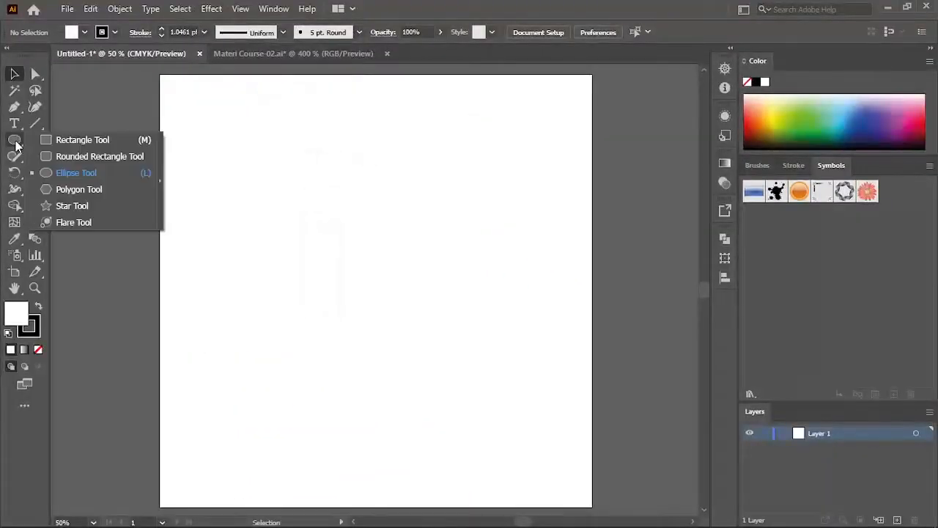
{"action": "left_click", "coordinate": [73, 140]}
{"action": "left_click_drag", "start_coordinate": [257, 122], "coordinate": [338, 204]}
{"action": "key", "text": "v"}
- Fill the square with green and move it slightly closer to the artboard's upper-left corner
{"action": "left_click", "coordinate": [85, 32]}
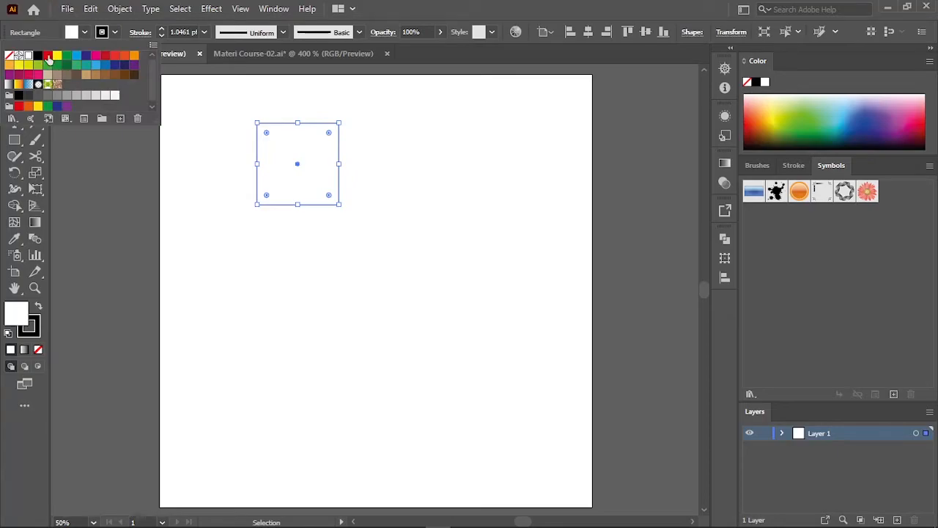
{"action": "left_click", "coordinate": [66, 56]}
{"action": "left_click_drag", "start_coordinate": [278, 174], "coordinate": [237, 166]}
- Apply Free Distort to the green square, pulling its top-left corner inward past the centre to form an arrowhead shape
{"action": "left_click", "coordinate": [211, 8]}
{"action": "mouse_move", "coordinate": [342, 120]}
{"action": "left_click", "coordinate": [378, 123]}
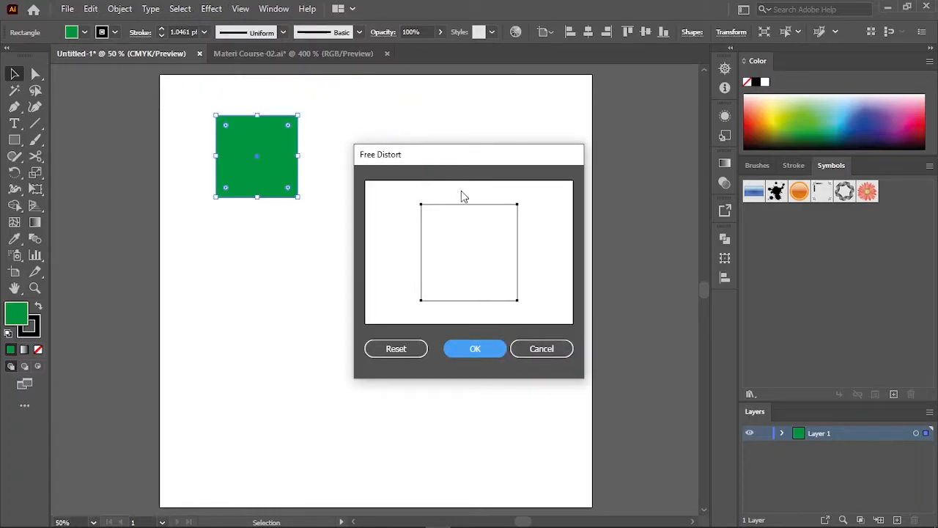
{"action": "left_click_drag", "start_coordinate": [422, 208], "coordinate": [475, 262]}
{"action": "mouse_move", "coordinate": [517, 205]}
{"action": "left_mouse_down"}
{"action": "mouse_move", "coordinate": [505, 244]}
{"action": "mouse_move", "coordinate": [486, 227]}
{"action": "mouse_move", "coordinate": [517, 209]}
{"action": "left_mouse_up"}
{"action": "left_click_drag", "start_coordinate": [494, 272], "coordinate": [488, 269]}
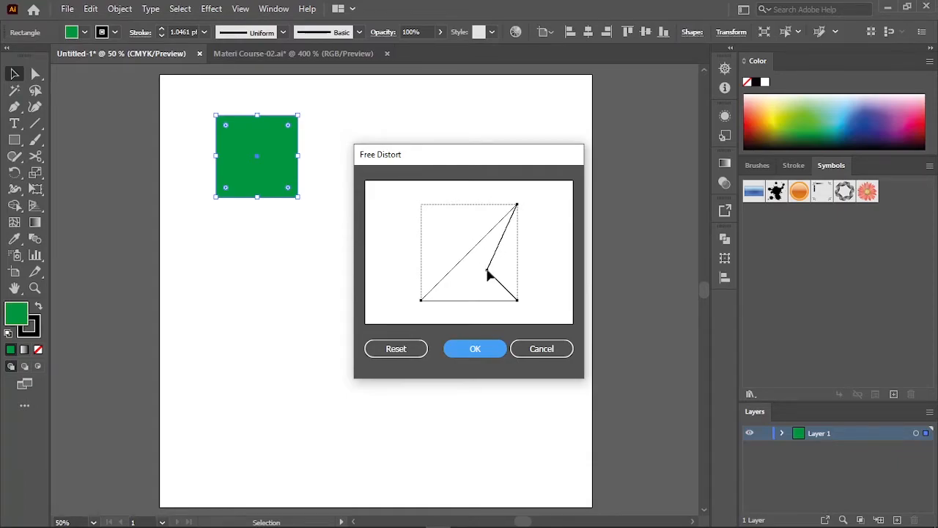
{"action": "left_click", "coordinate": [487, 349]}
{"action": "left_click", "coordinate": [337, 181]}
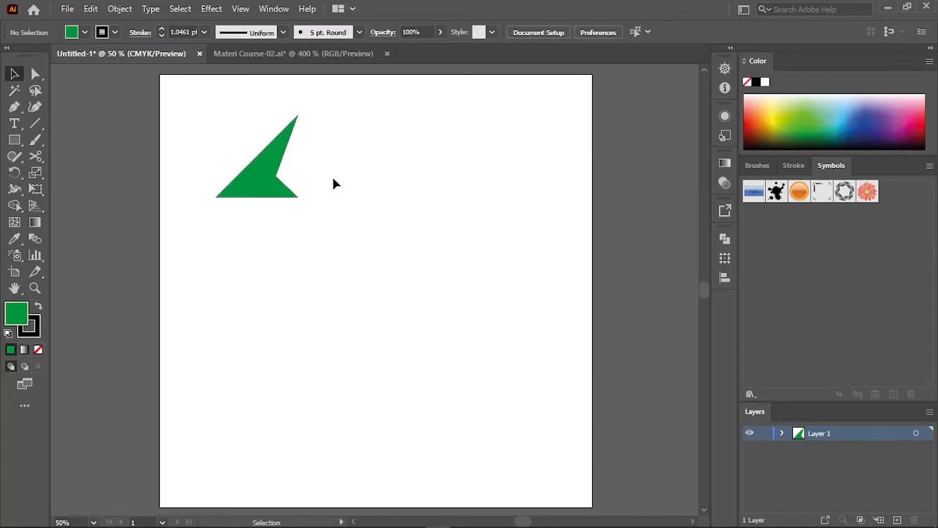
- Inspect the distorted shape's original path and anchor points with the Direct Selection tool
{"action": "scroll", "coordinate": [243, 167], "scroll_direction": "up", "scroll_amount": 1}
{"action": "scroll", "coordinate": [244, 167], "scroll_direction": "up", "scroll_amount": 2}
{"action": "left_click_drag", "start_coordinate": [266, 199], "coordinate": [293, 215]}
{"action": "left_click", "coordinate": [336, 179]}
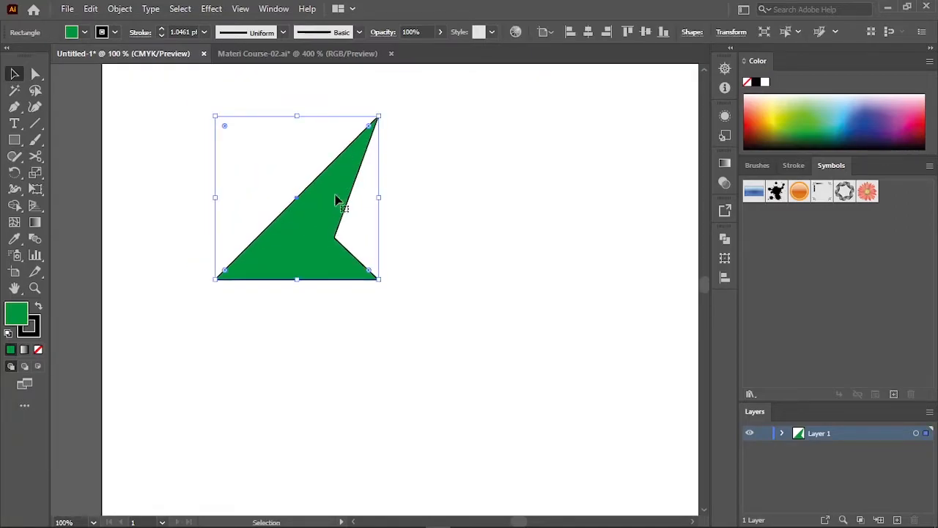
{"action": "key", "text": "a"}
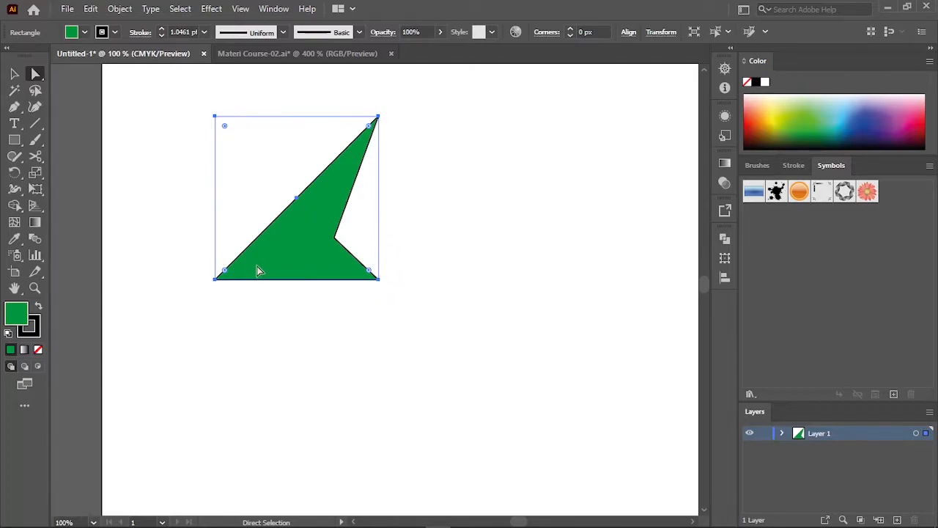
{"action": "left_click", "coordinate": [14, 74]}
- Draw a second green square of about the same size just to the right of the distorted shape
{"action": "scroll", "coordinate": [242, 183], "scroll_direction": "down", "scroll_amount": 1}
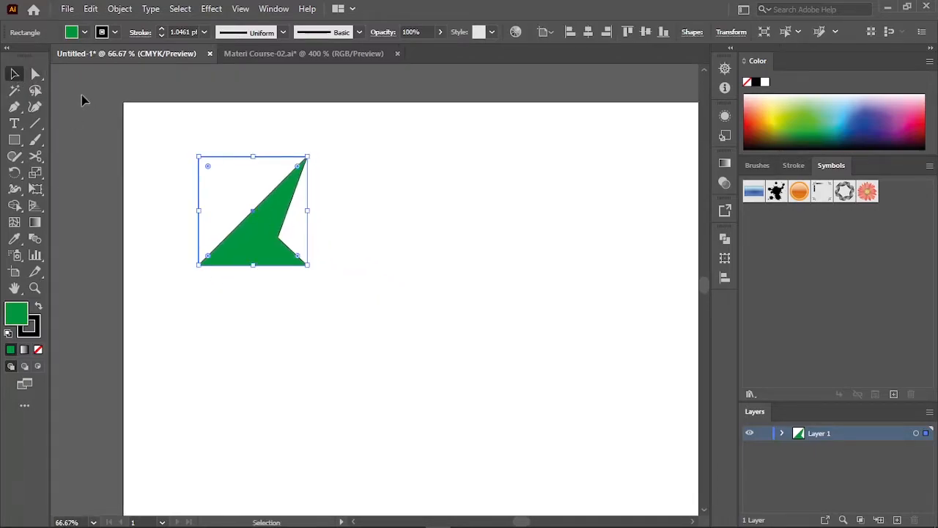
{"action": "left_click", "coordinate": [14, 139]}
{"action": "left_click_drag", "start_coordinate": [326, 156], "coordinate": [437, 264]}
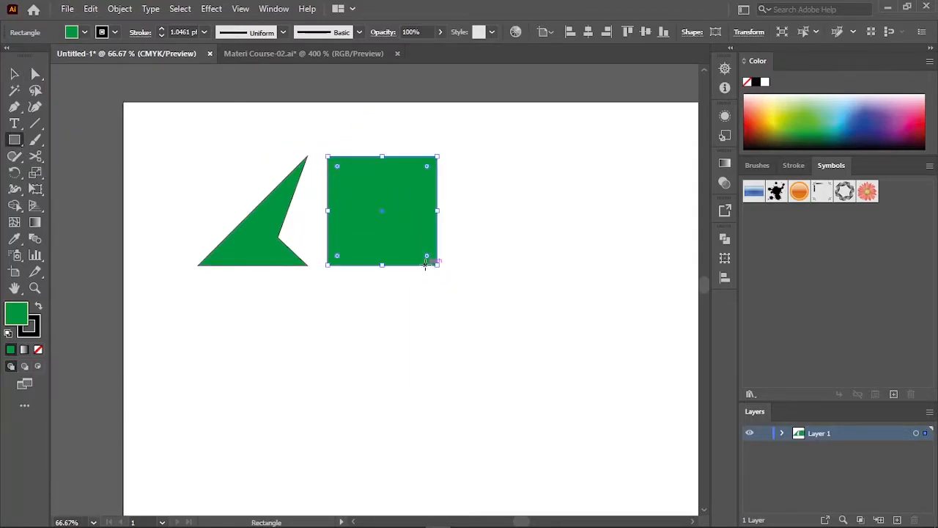
{"action": "key", "text": "v"}
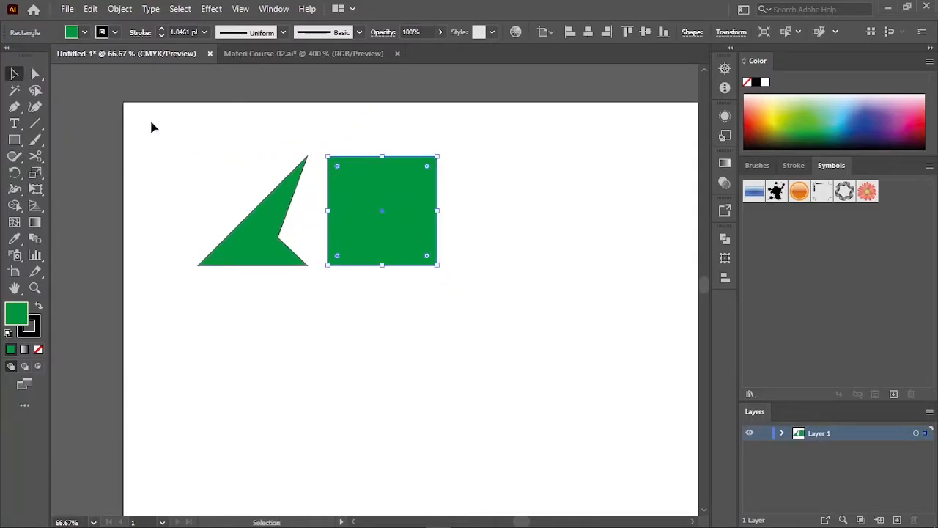
- Reshape the second square with Direct Selection, moving its top-left anchor inward past the centre to match the first arrowhead shape
{"action": "left_click", "coordinate": [37, 75]}
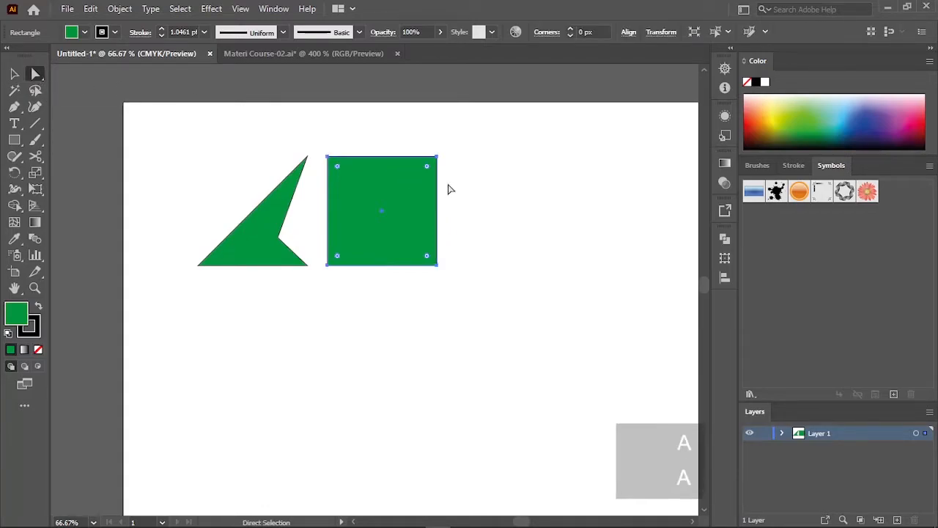
{"action": "scroll", "coordinate": [444, 185], "scroll_direction": "up", "scroll_amount": 1}
{"action": "left_click_drag", "start_coordinate": [313, 162], "coordinate": [408, 270]}
{"action": "left_click_drag", "start_coordinate": [406, 159], "coordinate": [463, 163]}
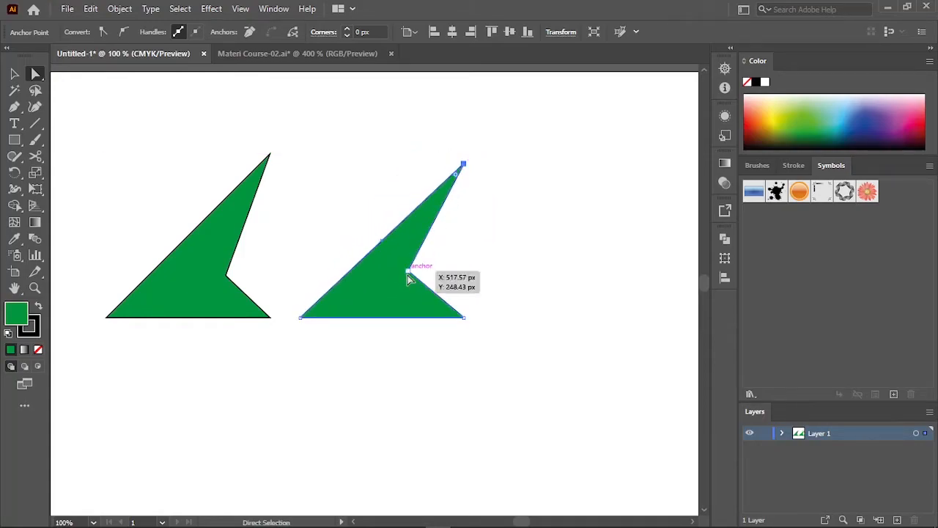
{"action": "left_click", "coordinate": [407, 274]}
{"action": "left_click_drag", "start_coordinate": [408, 275], "coordinate": [426, 274]}
{"action": "left_click", "coordinate": [492, 247]}
- Compare the anchor points of the Free Distort shape with those of the manually reshaped square
{"action": "key", "text": "v"}
{"action": "scroll", "coordinate": [491, 247], "scroll_direction": "down", "scroll_amount": 2}
{"action": "scroll", "coordinate": [444, 242], "scroll_direction": "up", "scroll_amount": 1}
{"action": "scroll", "coordinate": [359, 212], "scroll_direction": "left", "scroll_amount": 1}
{"action": "left_click", "coordinate": [365, 262]}
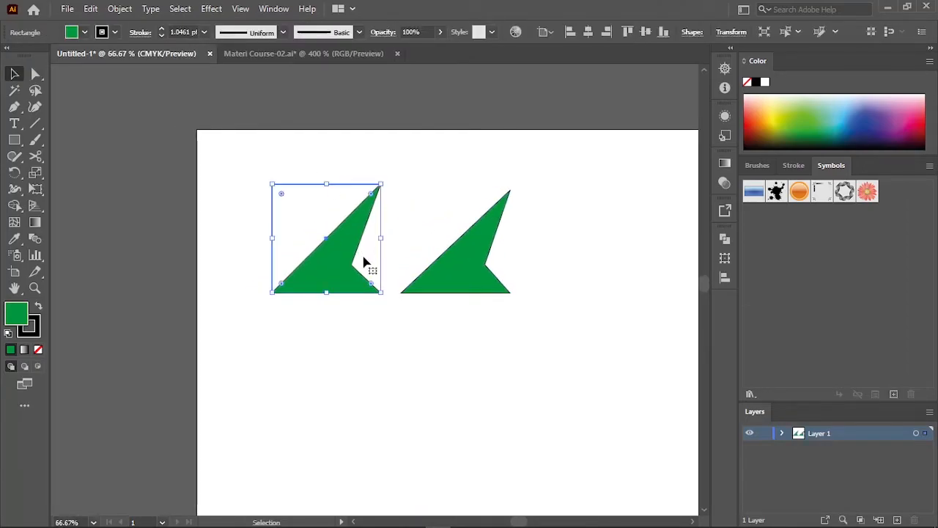
{"action": "scroll", "coordinate": [298, 189], "scroll_direction": "up", "scroll_amount": 1}
{"action": "left_click", "coordinate": [36, 75]}
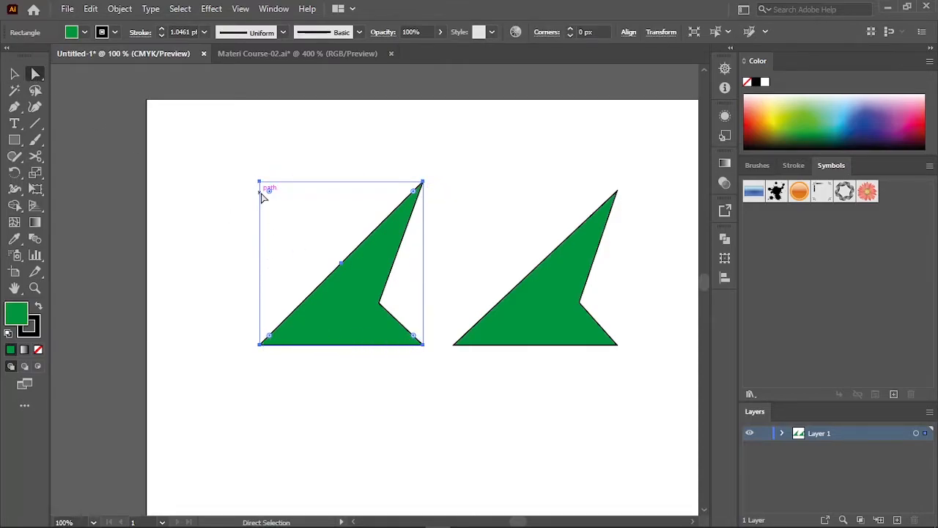
{"action": "left_click", "coordinate": [567, 325]}
{"action": "left_click_drag", "start_coordinate": [575, 313], "coordinate": [490, 318]}
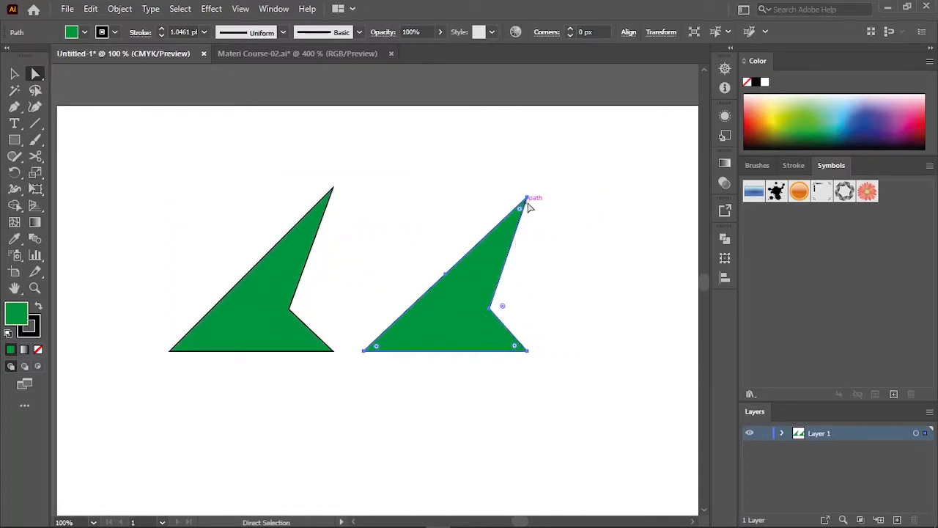
- Move both green shapes close together, side by side, near the artboard's upper-left corner
{"action": "scroll", "coordinate": [462, 308], "scroll_direction": "down", "scroll_amount": 2}
{"action": "key", "text": "v"}
{"action": "left_click", "coordinate": [402, 274]}
{"action": "left_click_drag", "start_coordinate": [392, 260], "coordinate": [351, 230]}
{"action": "left_click_drag", "start_coordinate": [440, 317], "coordinate": [392, 298]}
{"action": "left_click", "coordinate": [418, 335]}
{"action": "left_click_drag", "start_coordinate": [419, 335], "coordinate": [333, 291]}
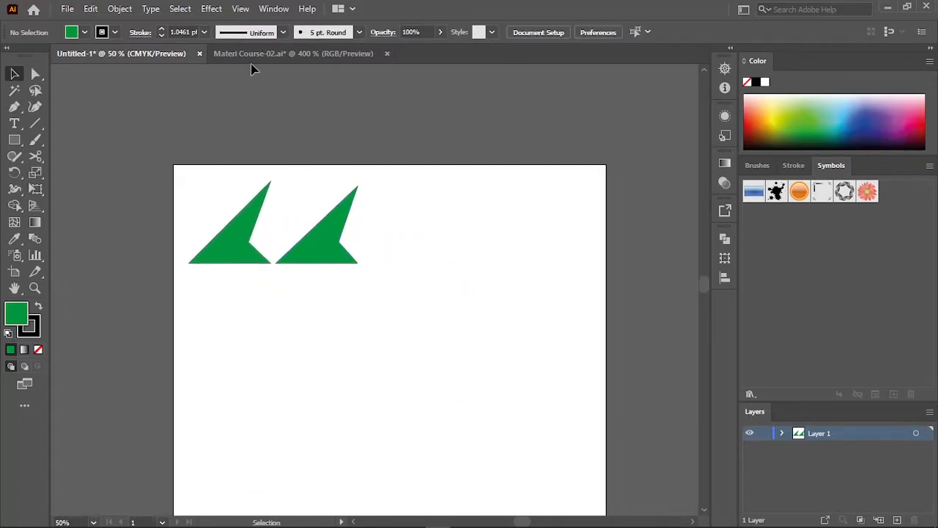
{"action": "left_click", "coordinate": [213, 9]}
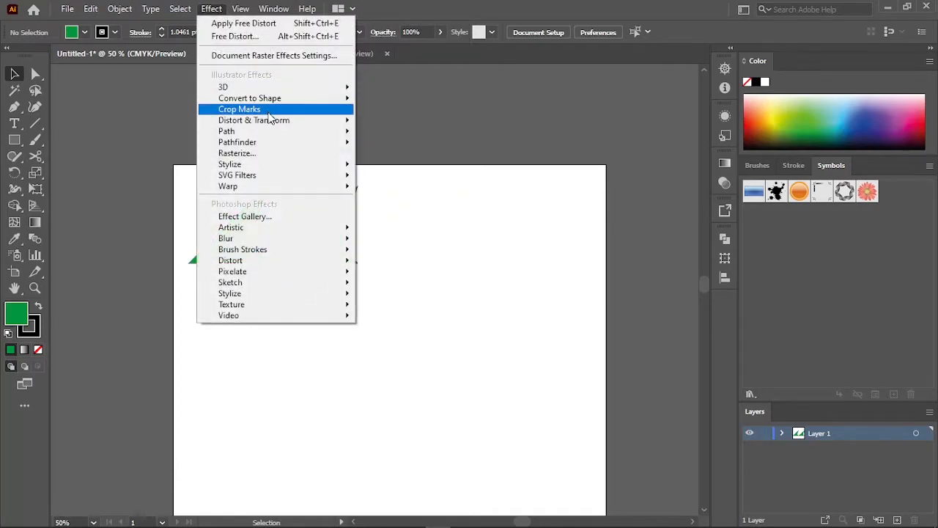
{"action": "mouse_move", "coordinate": [284, 125]}
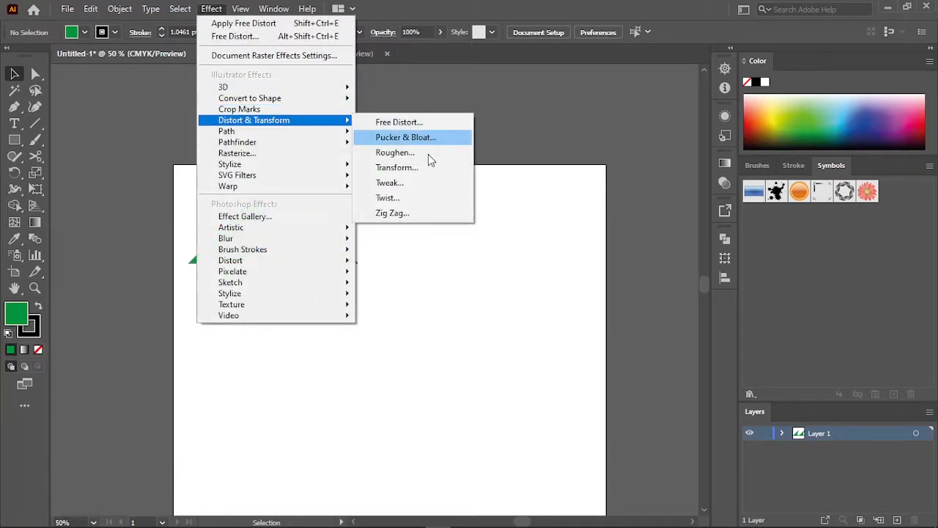
{"action": "left_click", "coordinate": [426, 313]}
- Draw a new square on the artboard to the right of the two green shapes
{"action": "left_click_drag", "start_coordinate": [410, 259], "coordinate": [398, 264]}
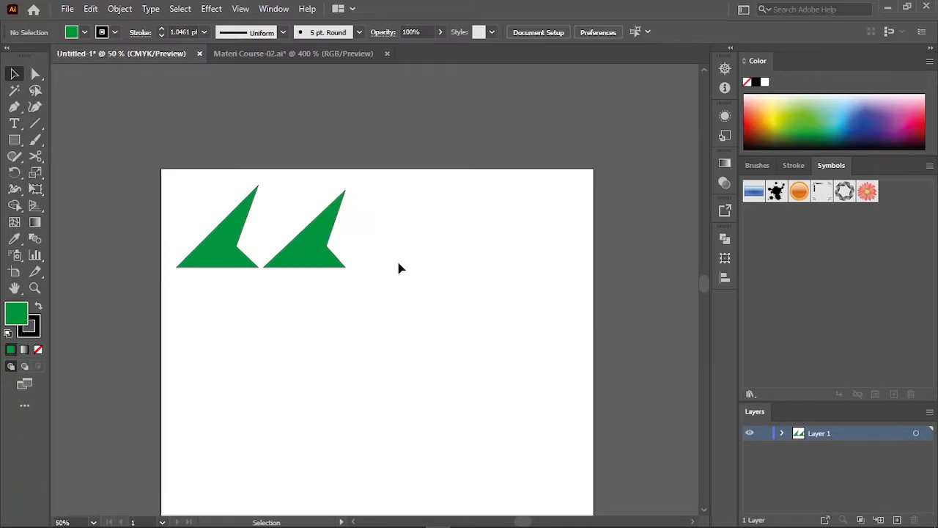
{"action": "scroll", "coordinate": [398, 268], "scroll_direction": "up", "scroll_amount": 1}
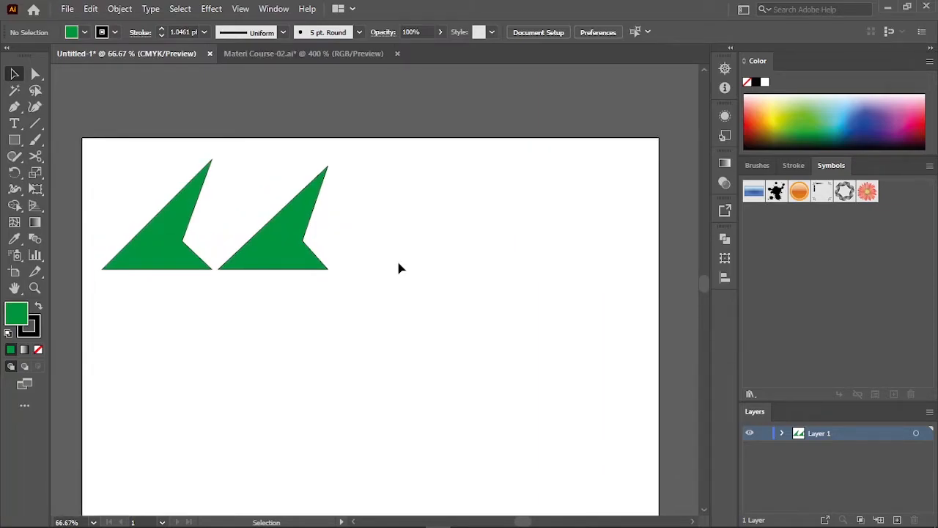
{"action": "left_click", "coordinate": [19, 145]}
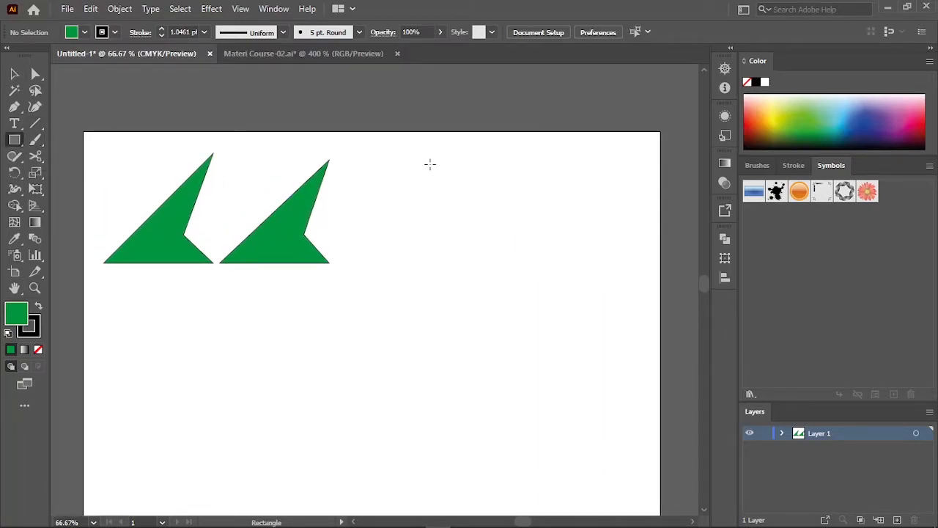
{"action": "mouse_move", "coordinate": [425, 163]}
{"action": "left_mouse_down"}
{"action": "mouse_move", "coordinate": [551, 287]}
{"action": "mouse_move", "coordinate": [502, 269]}
{"action": "mouse_move", "coordinate": [510, 260]}
{"action": "left_mouse_up"}
{"action": "key", "text": "v"}
- Fill the new square with light blue #78D3F4 and enlarge it slightly
{"action": "left_click", "coordinate": [83, 32]}
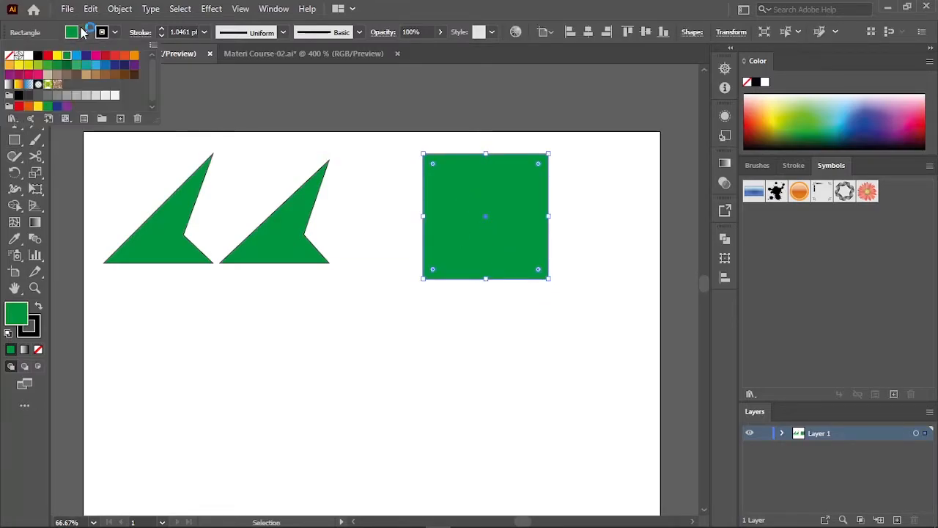
{"action": "left_click", "coordinate": [87, 68]}
{"action": "double_click", "coordinate": [17, 314]}
{"action": "left_click", "coordinate": [492, 204]}
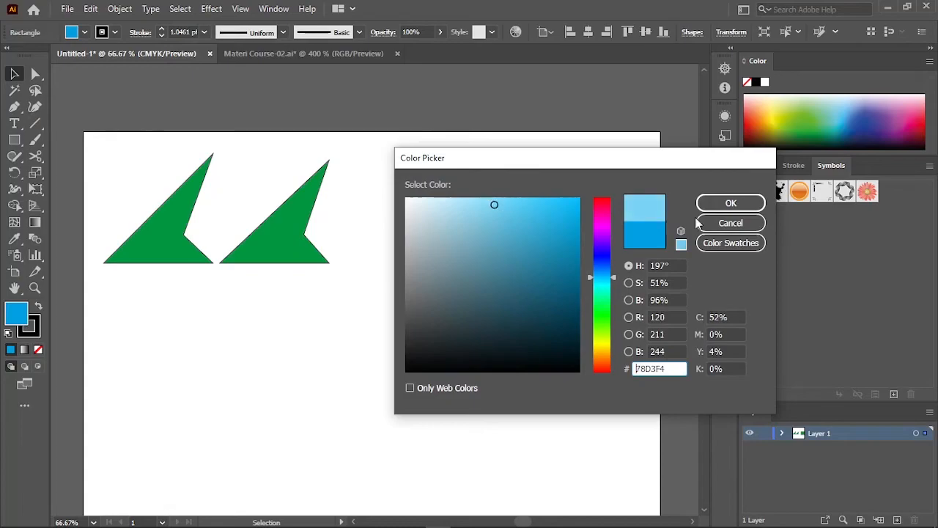
{"action": "left_click", "coordinate": [728, 201]}
{"action": "left_click", "coordinate": [593, 246]}
{"action": "left_click", "coordinate": [531, 250]}
{"action": "left_click_drag", "start_coordinate": [548, 279], "coordinate": [552, 283]}
{"action": "left_click", "coordinate": [578, 293]}
- Draw a smaller square centred inside the light blue square
{"action": "left_click", "coordinate": [14, 140]}
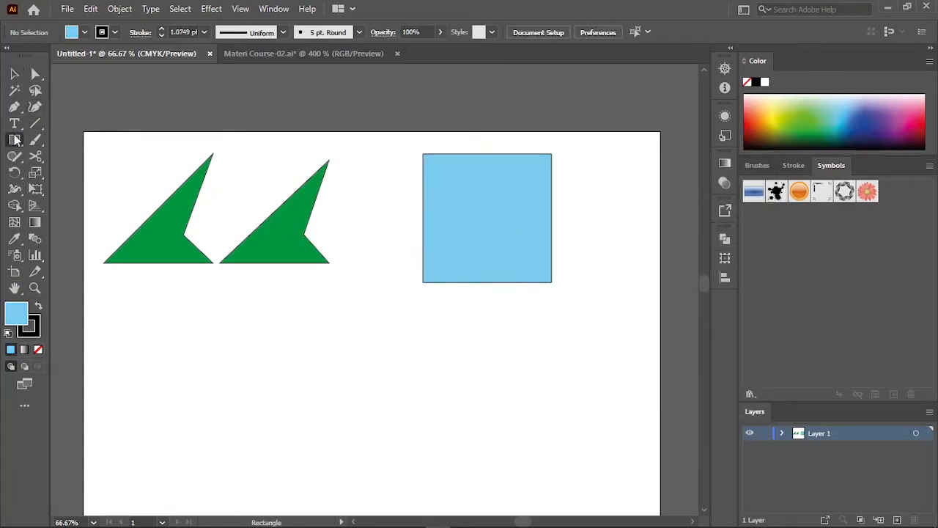
{"action": "left_click_drag", "start_coordinate": [442, 175], "coordinate": [532, 266]}
{"action": "key", "text": "v"}
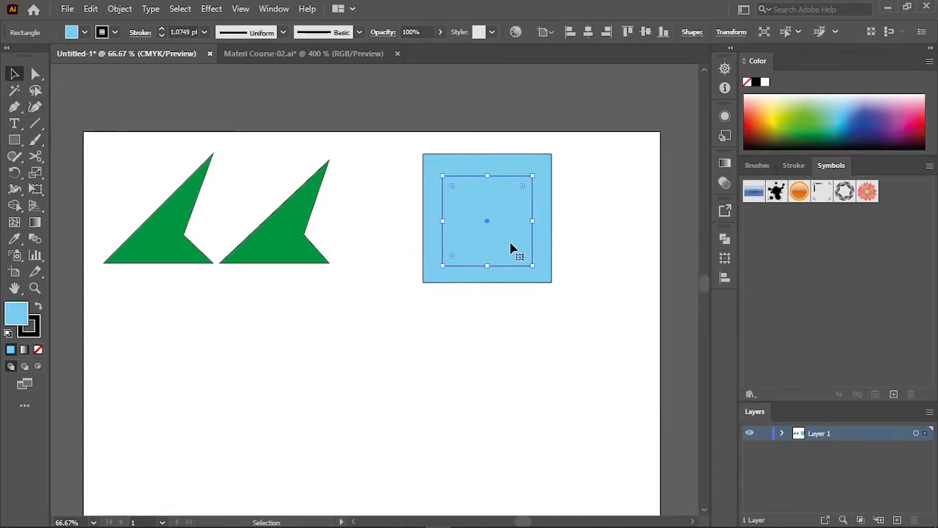
- Change the inner square's fill to pinkish purple #E779F2
{"action": "left_click", "coordinate": [86, 32]}
{"action": "double_click", "coordinate": [17, 314]}
{"action": "left_click", "coordinate": [604, 230]}
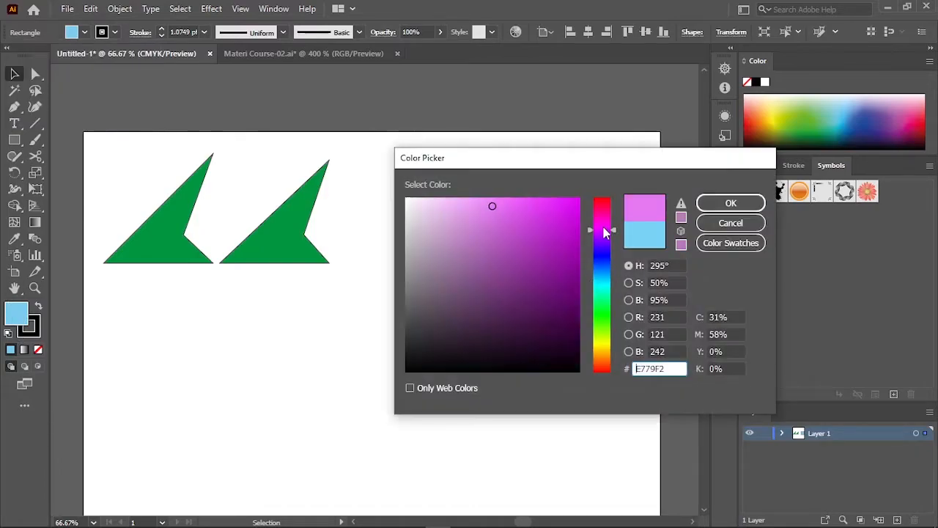
{"action": "left_click", "coordinate": [729, 209]}
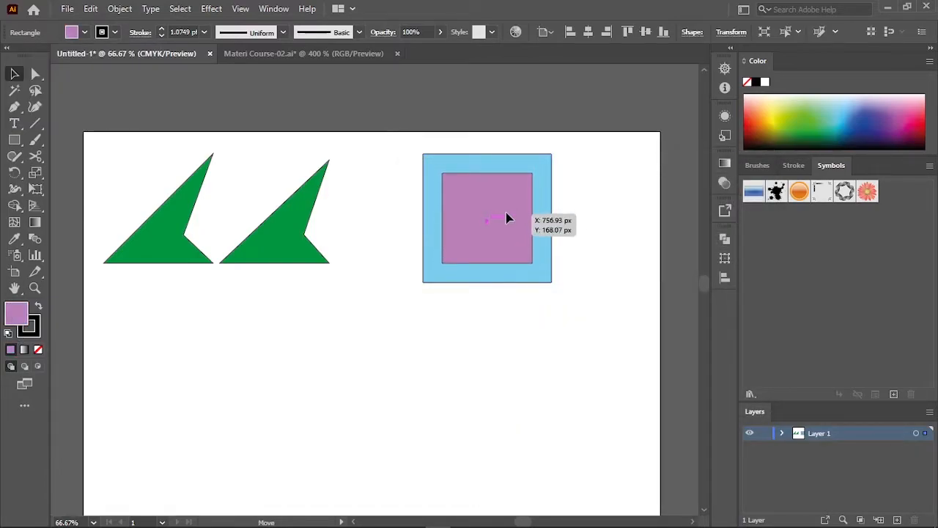
- Apply Pucker & Bloat at 76% to the purple square and shrink the resulting flower slightly within the blue square
{"action": "left_click", "coordinate": [211, 9]}
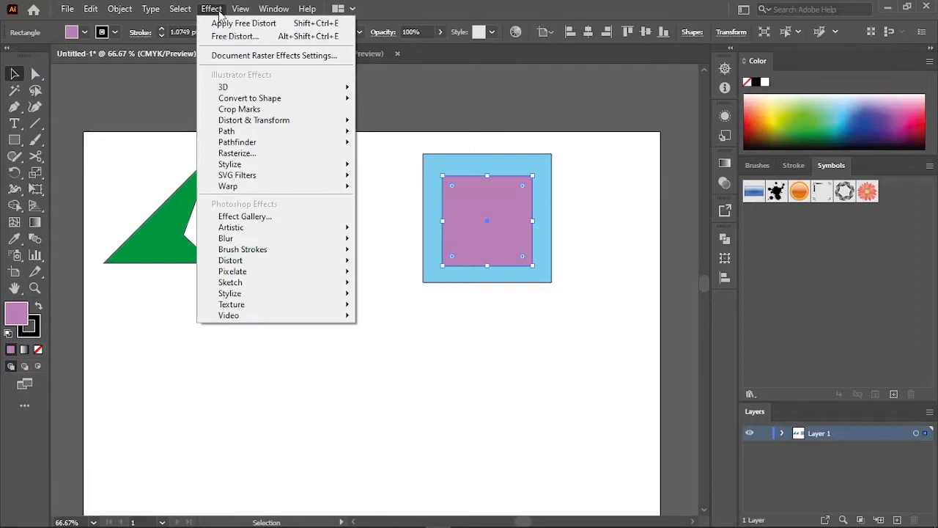
{"action": "mouse_move", "coordinate": [244, 123]}
{"action": "left_click", "coordinate": [396, 140]}
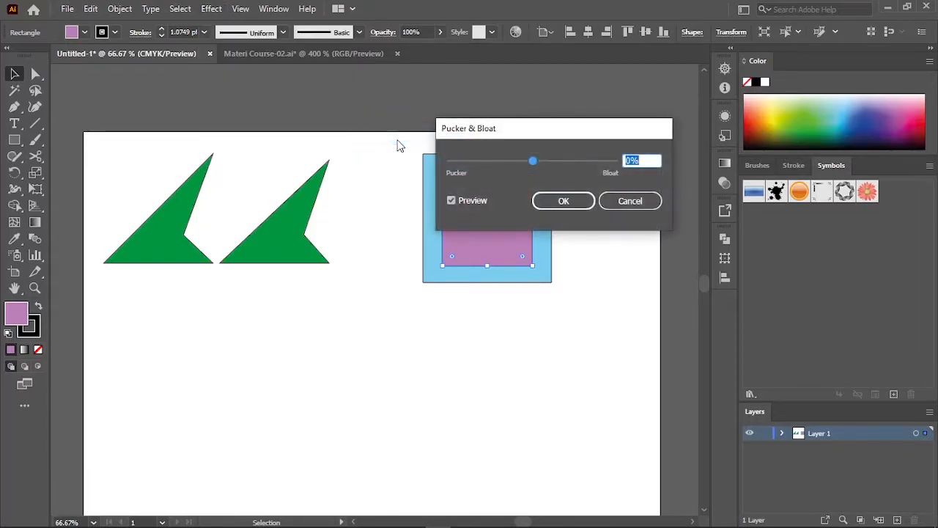
{"action": "left_click_drag", "start_coordinate": [566, 131], "coordinate": [594, 113]}
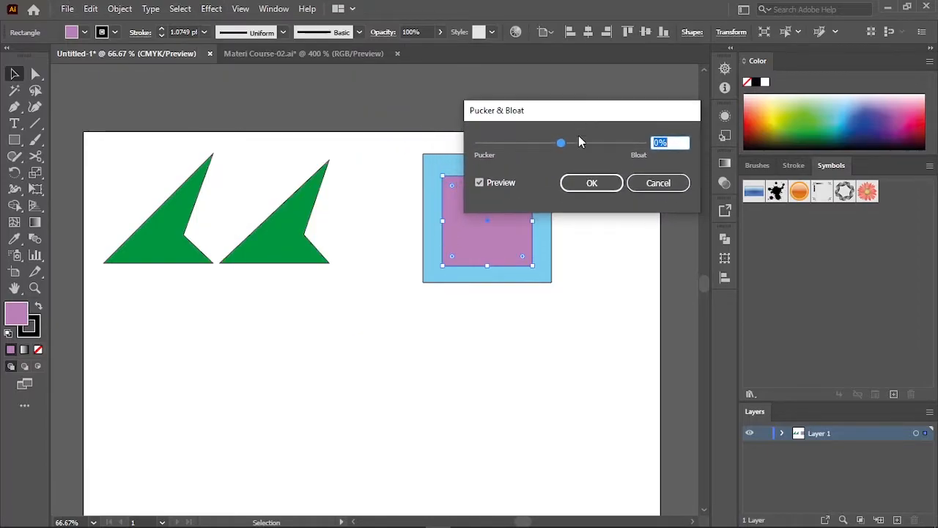
{"action": "left_click_drag", "start_coordinate": [564, 143], "coordinate": [574, 144]}
{"action": "left_click_drag", "start_coordinate": [589, 115], "coordinate": [632, 144]}
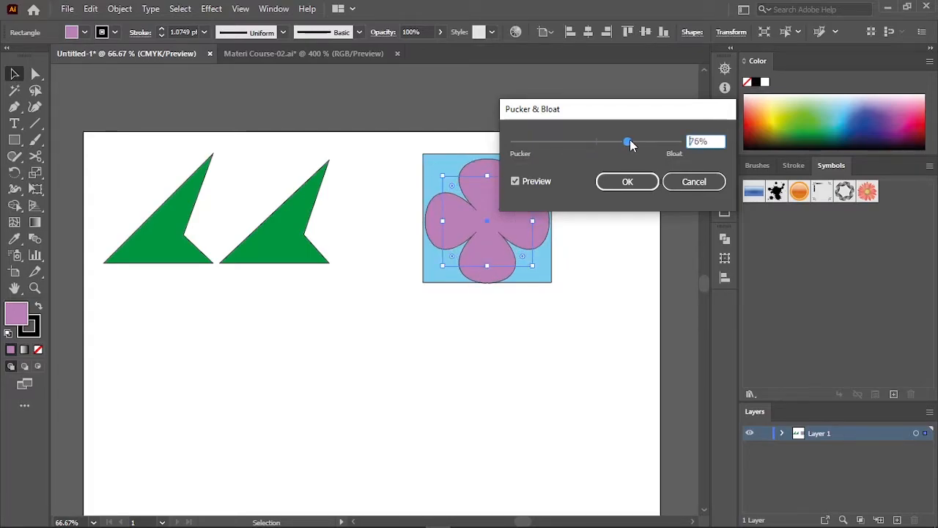
{"action": "left_click", "coordinate": [625, 181]}
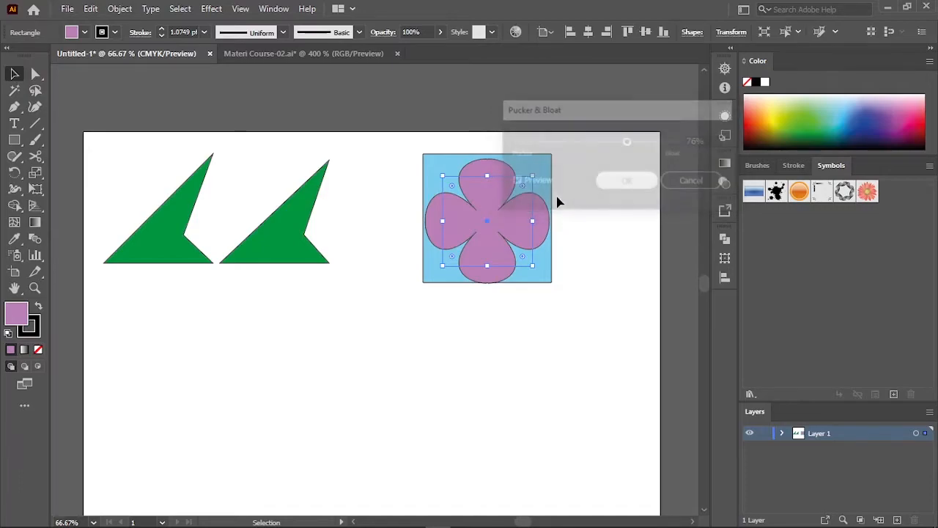
{"action": "left_click_drag", "start_coordinate": [533, 177], "coordinate": [507, 208]}
- Draw a circle overlapping the blue square's lower-left corner and fill it with yellow
{"action": "left_click_drag", "start_coordinate": [14, 139], "coordinate": [59, 172]}
{"action": "left_click_drag", "start_coordinate": [381, 256], "coordinate": [482, 357]}
{"action": "key", "text": "v"}
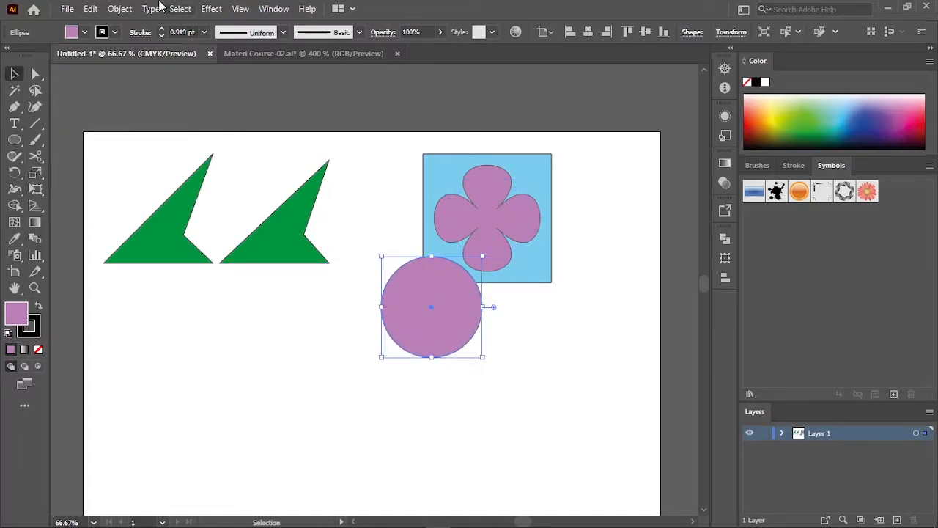
{"action": "left_click", "coordinate": [81, 36]}
{"action": "left_click", "coordinate": [56, 56]}
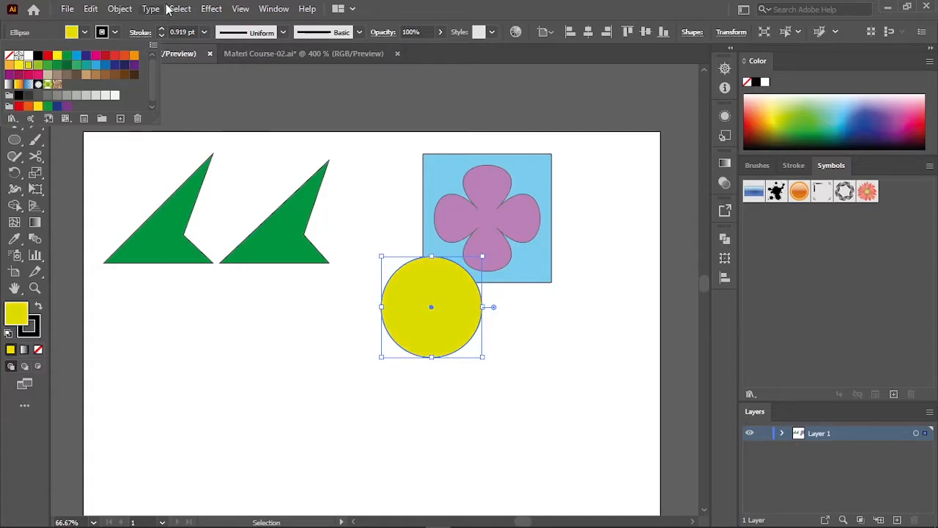
- Apply Pucker & Bloat at -83% to the yellow circle to form a four-pointed star
{"action": "left_click", "coordinate": [211, 8]}
{"action": "mouse_move", "coordinate": [268, 120]}
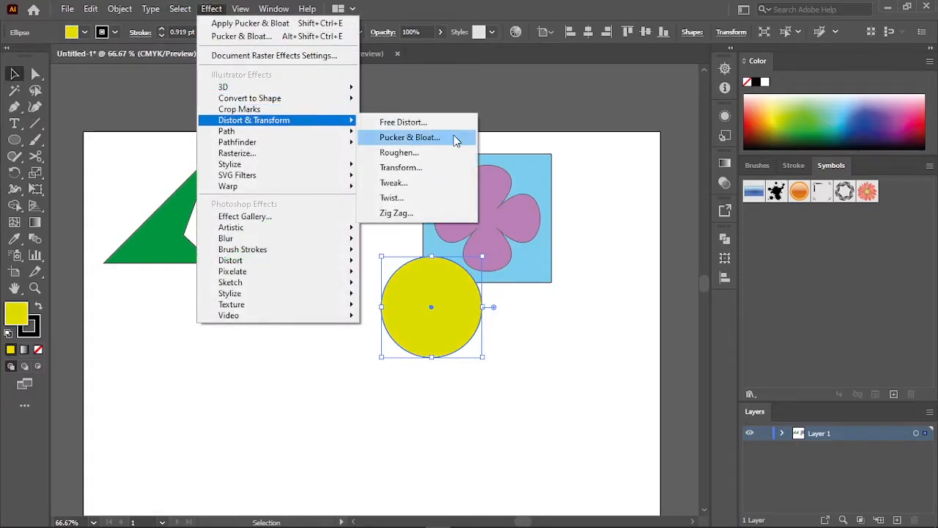
{"action": "left_click", "coordinate": [451, 139]}
{"action": "left_click_drag", "start_coordinate": [593, 149], "coordinate": [563, 144]}
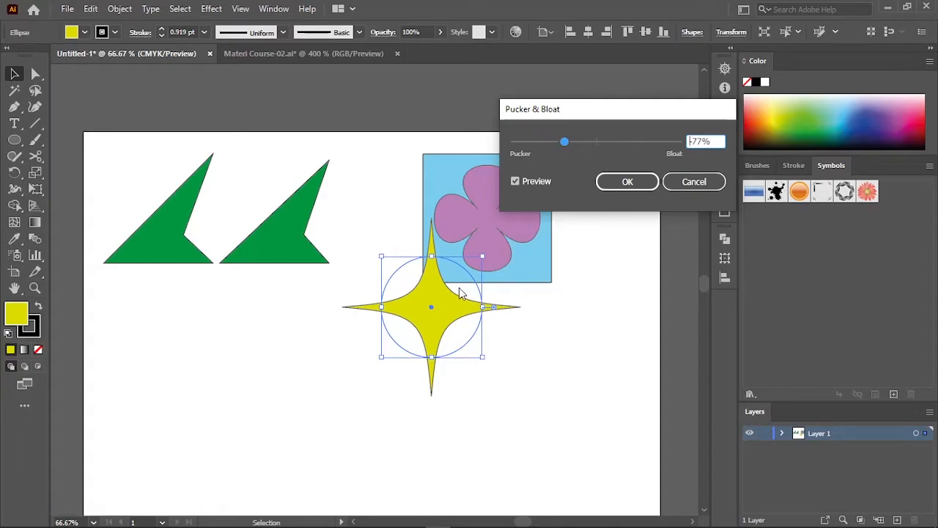
{"action": "left_click", "coordinate": [624, 142]}
{"action": "left_click_drag", "start_coordinate": [614, 142], "coordinate": [566, 143]}
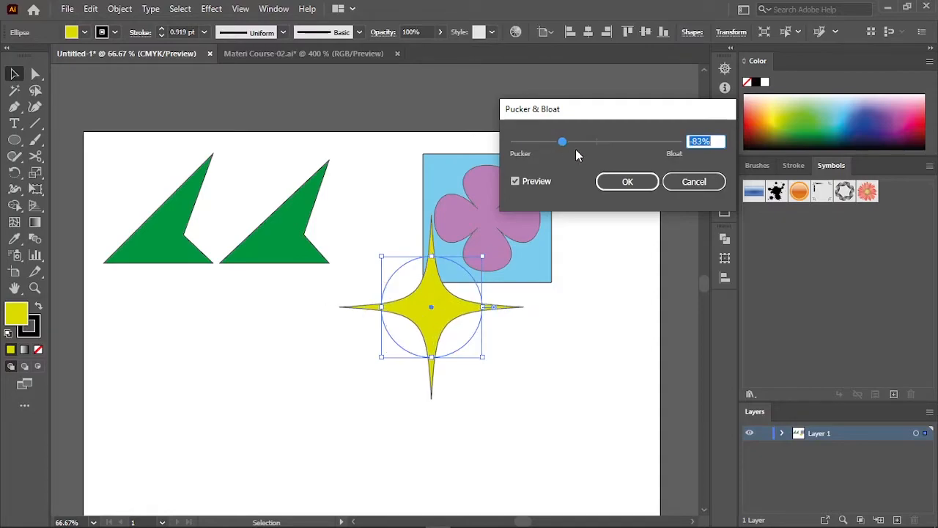
{"action": "left_click", "coordinate": [621, 185]}
- Shrink the yellow star and place it at the upper-left edge of the purple flower
{"action": "left_click_drag", "start_coordinate": [482, 256], "coordinate": [450, 193]}
{"action": "scroll", "coordinate": [455, 177], "scroll_direction": "up", "scroll_amount": 3}
{"action": "left_click_drag", "start_coordinate": [515, 161], "coordinate": [482, 194]}
{"action": "left_click_drag", "start_coordinate": [464, 221], "coordinate": [407, 219]}
{"action": "scroll", "coordinate": [462, 222], "scroll_direction": "down", "scroll_amount": 1}
- Place a second yellow star at the flower's lower-right petal and adjust its size so the two stars differ
{"action": "left_click_drag", "start_coordinate": [408, 219], "coordinate": [567, 336]}
{"action": "left_click_drag", "start_coordinate": [577, 327], "coordinate": [592, 316]}
{"action": "left_click_drag", "start_coordinate": [568, 340], "coordinate": [564, 337]}
{"action": "left_click", "coordinate": [639, 323]}
{"action": "scroll", "coordinate": [639, 324], "scroll_direction": "down", "scroll_amount": 1}
{"action": "left_click_drag", "start_coordinate": [641, 328], "coordinate": [557, 248]}
{"action": "left_click", "coordinate": [533, 249]}
{"action": "left_click", "coordinate": [598, 252]}
{"action": "scroll", "coordinate": [598, 252], "scroll_direction": "down", "scroll_amount": 3}
{"action": "scroll", "coordinate": [535, 262], "scroll_direction": "up", "scroll_amount": 1}
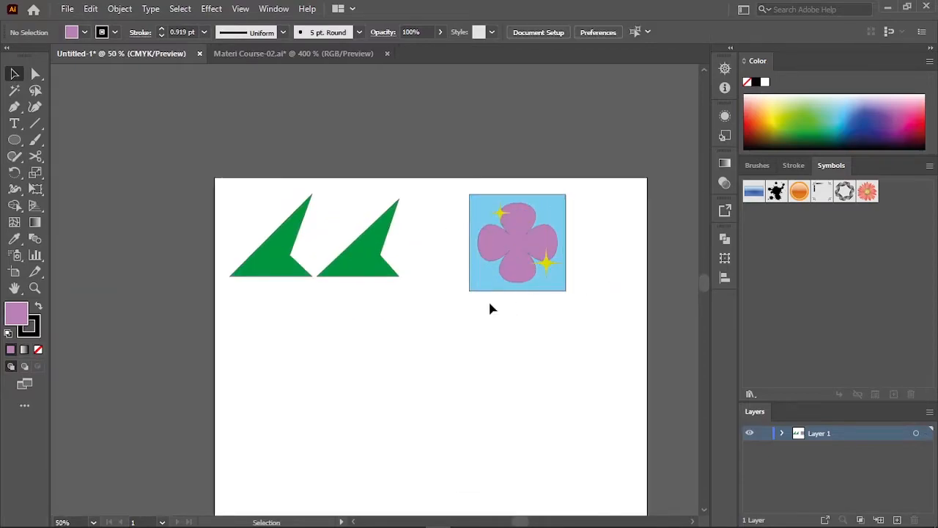
{"action": "left_click", "coordinate": [211, 9]}
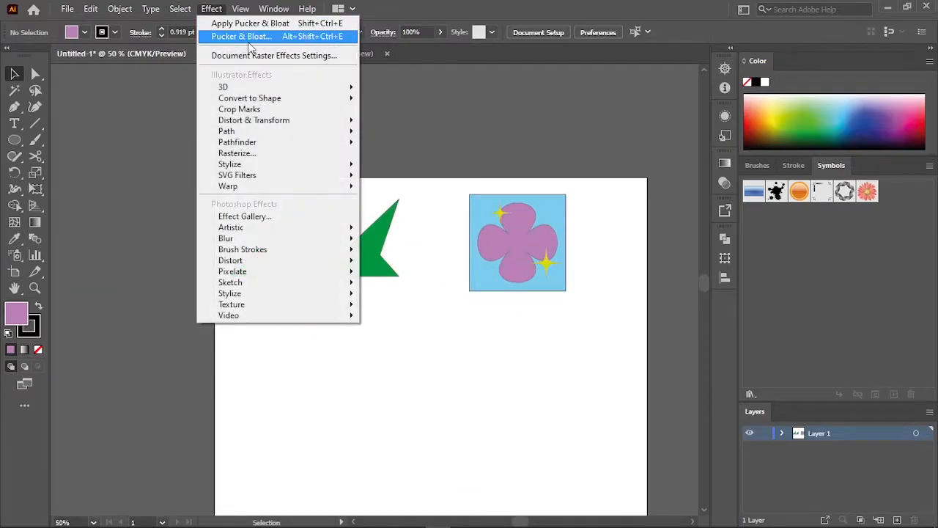
{"action": "mouse_move", "coordinate": [325, 119]}
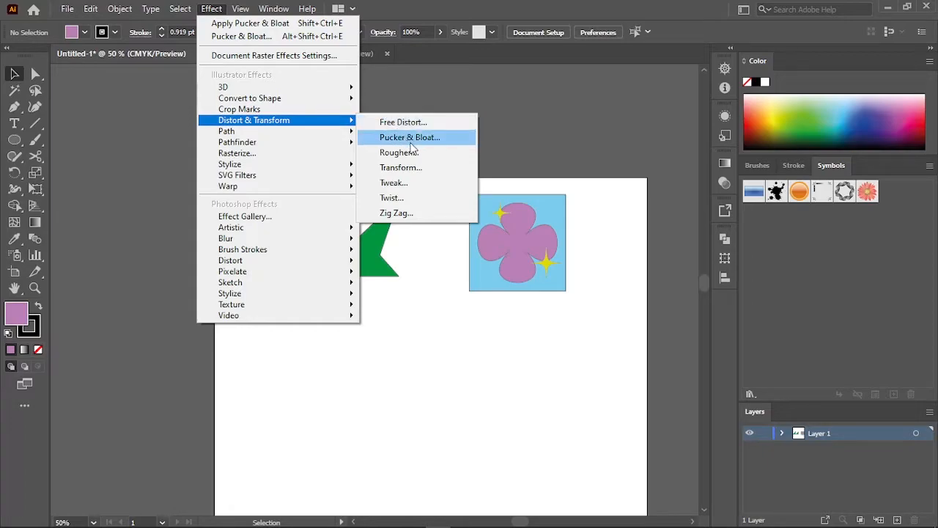
{"action": "left_click", "coordinate": [425, 310]}
- Draw a small circle below the left green shape and fill it with black
{"action": "key", "text": "space"}
{"action": "left_click_drag", "start_coordinate": [426, 324], "coordinate": [400, 248]}
{"action": "scroll", "coordinate": [376, 242], "scroll_direction": "up", "scroll_amount": 1}
{"action": "scroll", "coordinate": [376, 242], "scroll_direction": "down", "scroll_amount": 1}
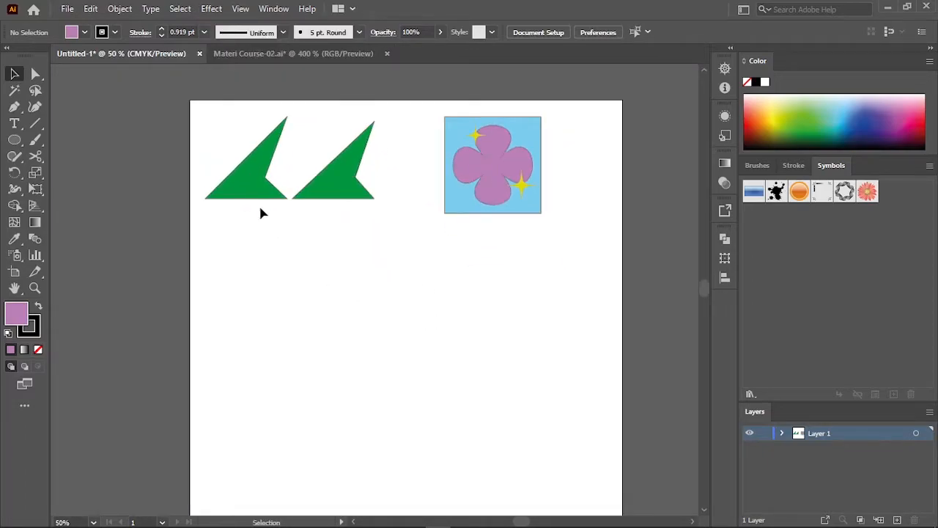
{"action": "left_click_drag", "start_coordinate": [260, 239], "coordinate": [287, 265]}
{"action": "key", "text": "v"}
{"action": "left_click", "coordinate": [80, 34]}
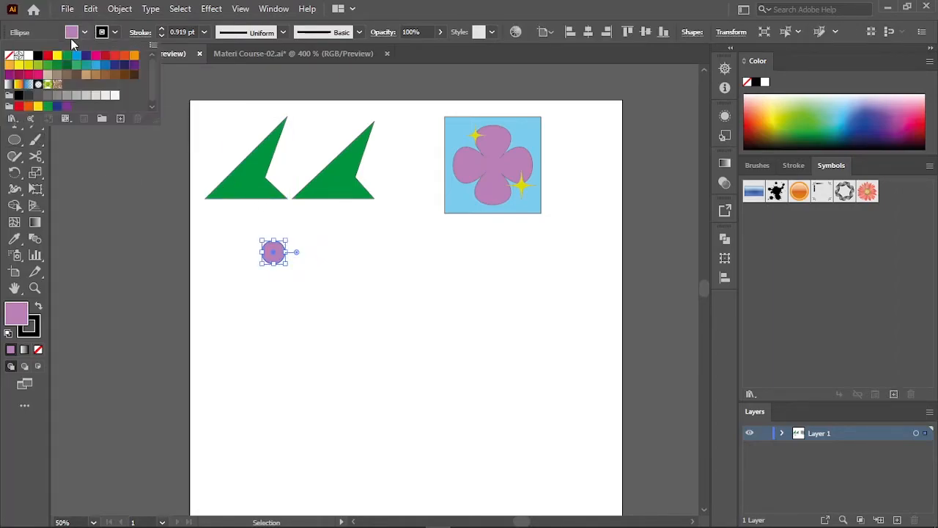
{"action": "left_click", "coordinate": [38, 57]}
{"action": "left_click", "coordinate": [242, 268]}
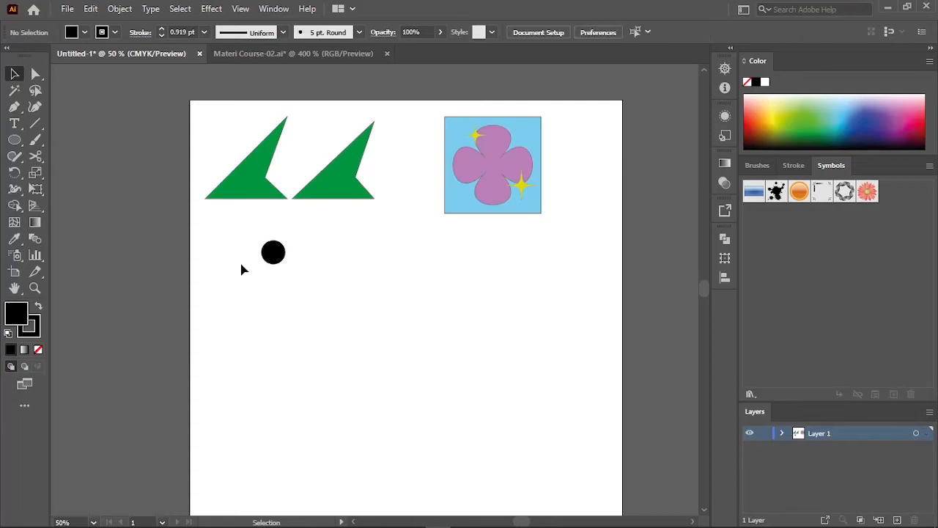
- Apply the Roughen effect to the black circle with relative size 56%, detail 40/in and corner points
{"action": "scroll", "coordinate": [245, 261], "scroll_direction": "up", "scroll_amount": 1}
{"action": "left_click", "coordinate": [292, 234]}
{"action": "left_click", "coordinate": [213, 8]}
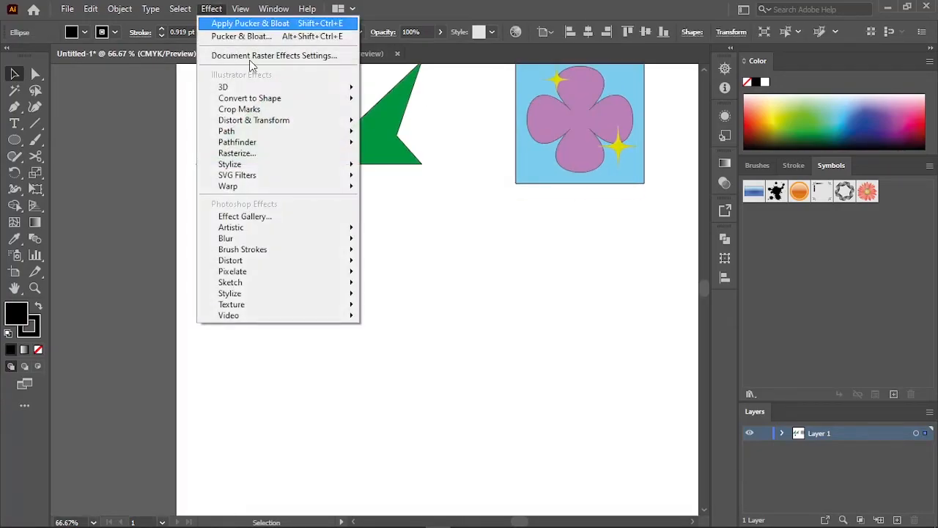
{"action": "mouse_move", "coordinate": [295, 127]}
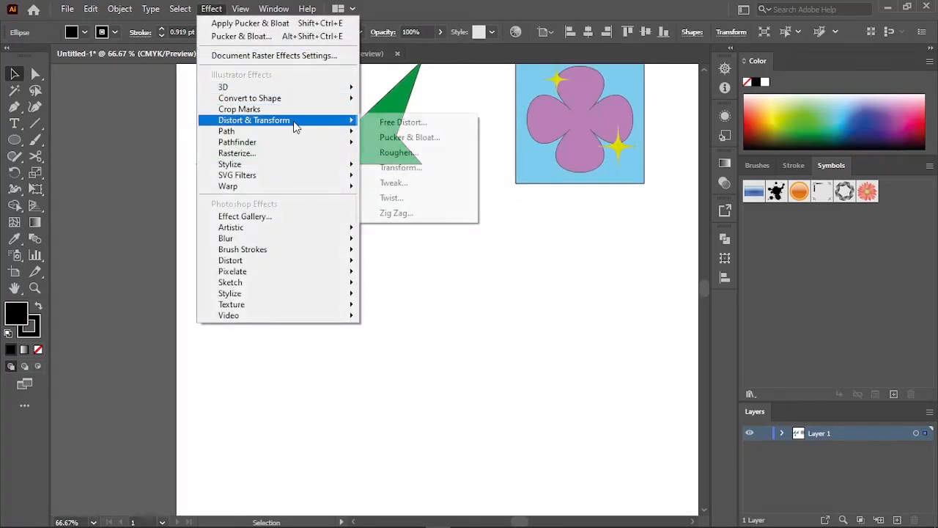
{"action": "left_click", "coordinate": [415, 158]}
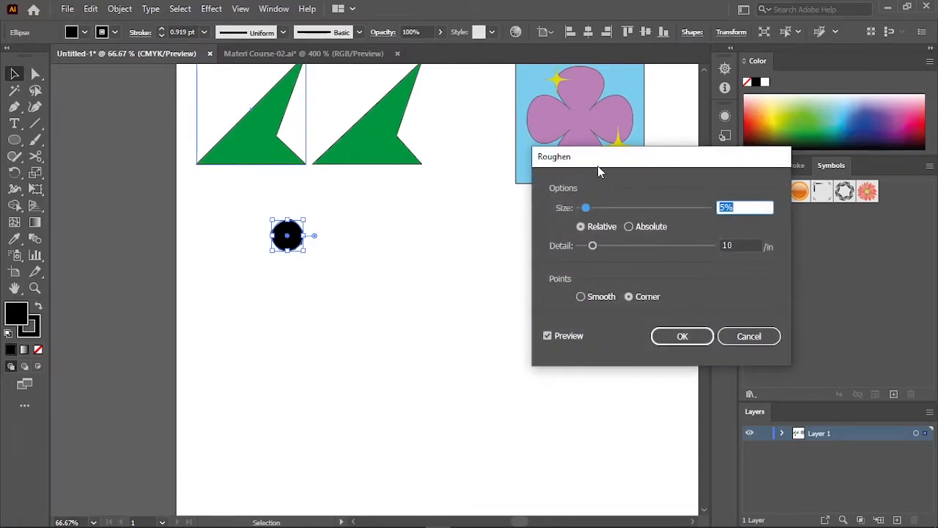
{"action": "left_click_drag", "start_coordinate": [586, 209], "coordinate": [597, 209]}
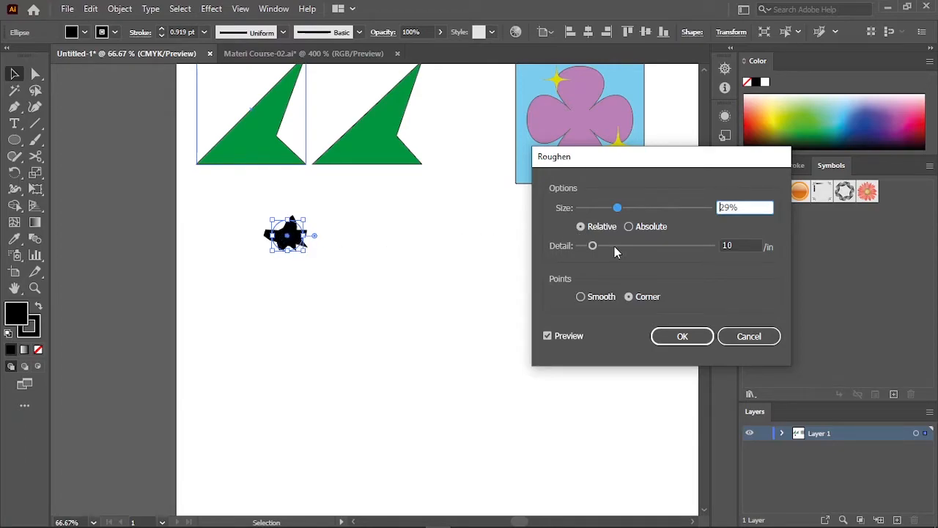
{"action": "left_click_drag", "start_coordinate": [592, 246], "coordinate": [611, 246]}
{"action": "left_click_drag", "start_coordinate": [629, 212], "coordinate": [652, 209]}
{"action": "left_click_drag", "start_coordinate": [620, 247], "coordinate": [634, 250]}
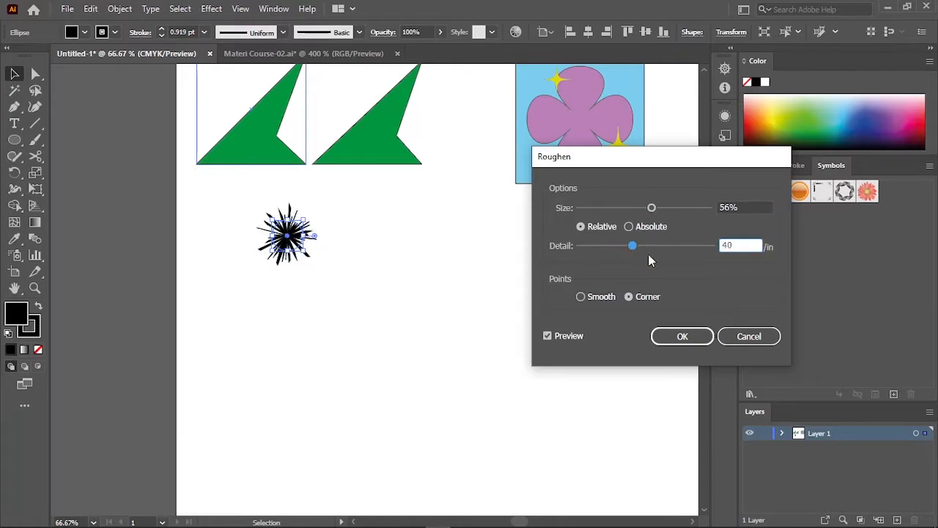
{"action": "left_click", "coordinate": [680, 339]}
- Enlarge the roughened black burst beneath the green shapes
{"action": "left_click", "coordinate": [378, 250]}
{"action": "scroll", "coordinate": [296, 241], "scroll_direction": "up", "scroll_amount": 1}
{"action": "left_click_drag", "start_coordinate": [296, 239], "coordinate": [373, 188]}
{"action": "left_click", "coordinate": [319, 237]}
- Add the text KREACITI beside the black burst and fill it with red
{"action": "left_click", "coordinate": [14, 123]}
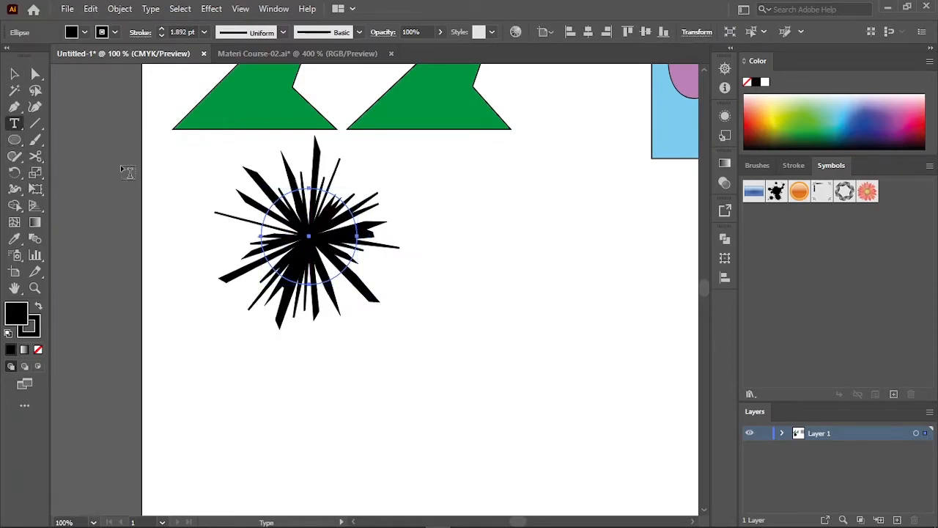
{"action": "left_click", "coordinate": [544, 270]}
{"action": "type", "text": "KREAC"}
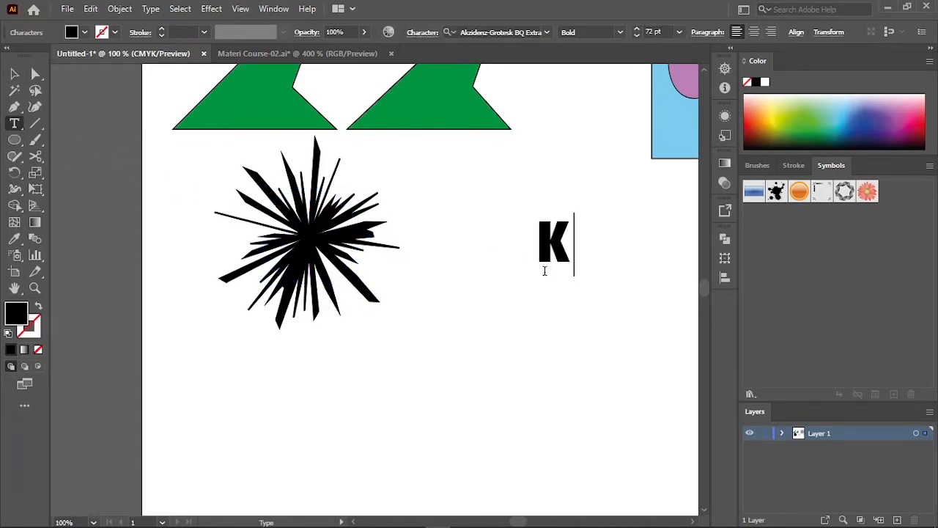
{"action": "key", "text": "ctrl+a"}
{"action": "left_click", "coordinate": [83, 32]}
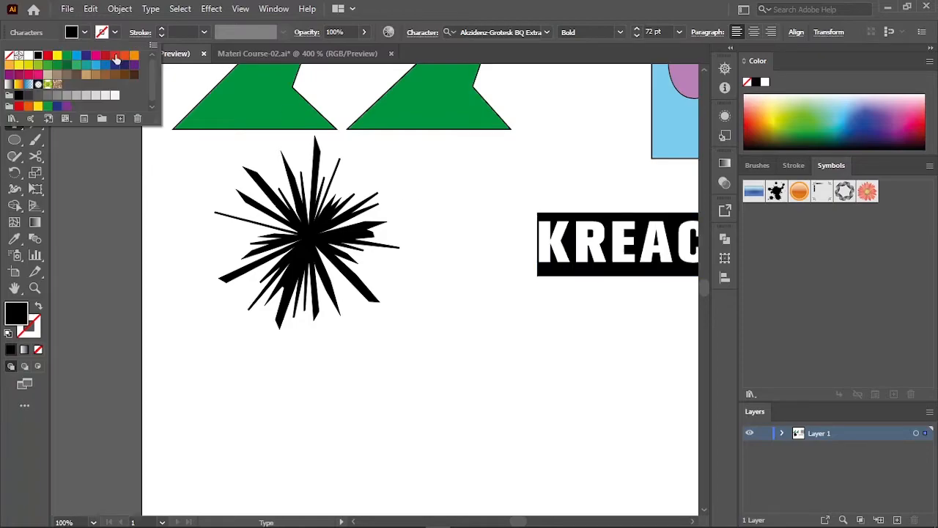
{"action": "left_click", "coordinate": [123, 61]}
{"action": "left_click", "coordinate": [441, 192]}
- Move the red KREACITI text directly below the black burst
{"action": "key", "text": "v"}
{"action": "left_click_drag", "start_coordinate": [497, 219], "coordinate": [432, 213]}
{"action": "left_click_drag", "start_coordinate": [281, 315], "coordinate": [265, 316]}
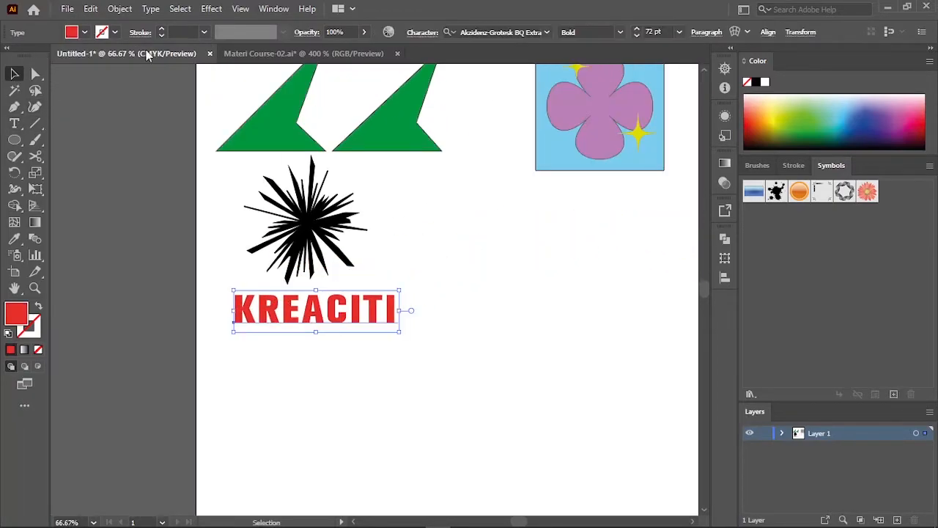
- Apply the Roughen effect to the KREACITI text with relative size 6%, detail 44/in and corner points
{"action": "left_click", "coordinate": [211, 8]}
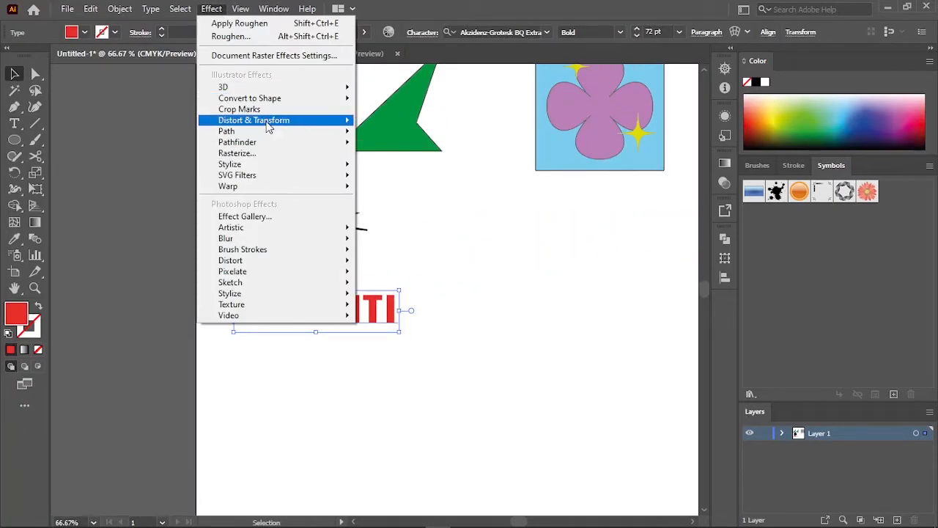
{"action": "mouse_move", "coordinate": [269, 120]}
{"action": "left_click", "coordinate": [408, 152]}
{"action": "left_click_drag", "start_coordinate": [592, 245], "coordinate": [639, 251]}
{"action": "mouse_move", "coordinate": [590, 208]}
{"action": "left_mouse_down"}
{"action": "mouse_move", "coordinate": [600, 205]}
{"action": "mouse_move", "coordinate": [594, 211]}
{"action": "left_mouse_up"}
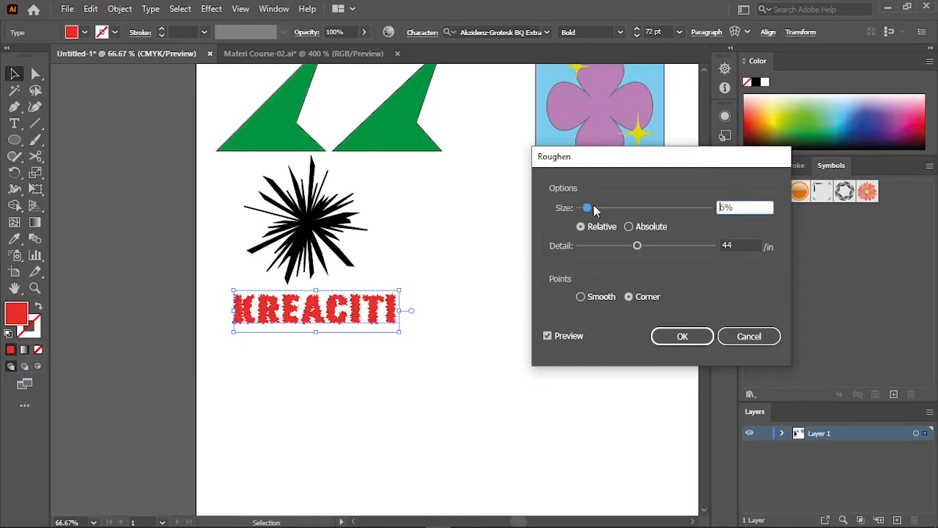
{"action": "left_click", "coordinate": [678, 336]}
{"action": "left_click_drag", "start_coordinate": [362, 327], "coordinate": [360, 329]}
{"action": "left_click", "coordinate": [422, 284]}
{"action": "scroll", "coordinate": [451, 253], "scroll_direction": "down", "scroll_amount": 1}
{"action": "scroll", "coordinate": [422, 270], "scroll_direction": "up", "scroll_amount": 1}
{"action": "left_click_drag", "start_coordinate": [456, 258], "coordinate": [386, 261]}
{"action": "scroll", "coordinate": [410, 278], "scroll_direction": "down", "scroll_amount": 1}
{"action": "left_click", "coordinate": [204, 14]}
{"action": "mouse_move", "coordinate": [314, 121]}
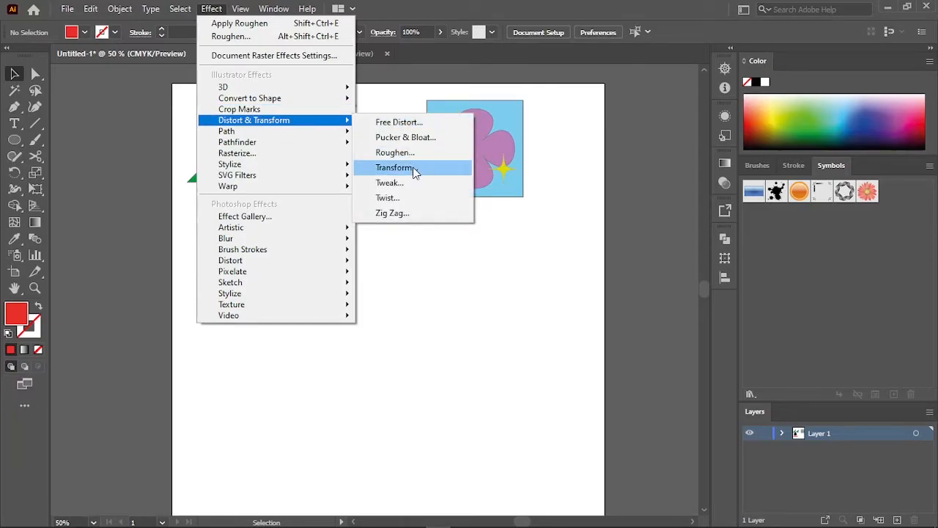
{"action": "left_click", "coordinate": [422, 269]}
- Draw a square in the empty area below the light blue flower square
{"action": "left_click_drag", "start_coordinate": [398, 229], "coordinate": [365, 216]}
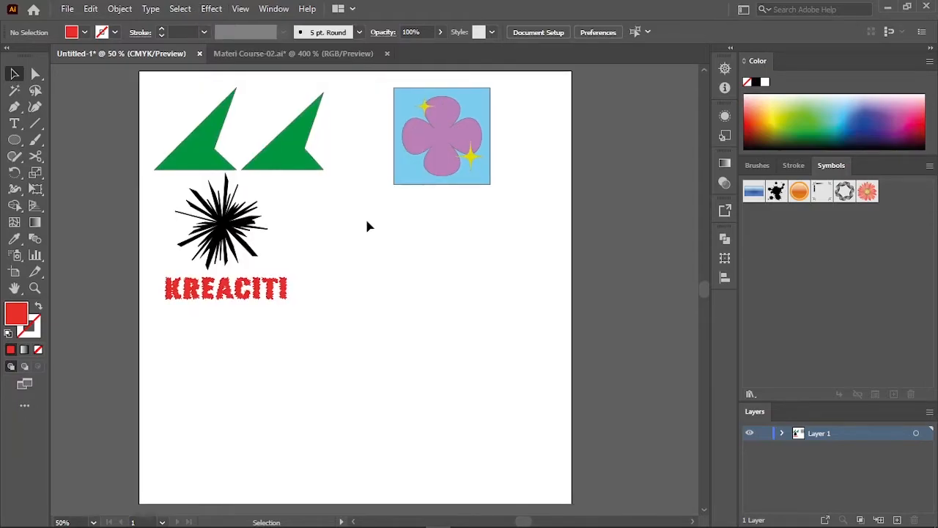
{"action": "left_click", "coordinate": [11, 140]}
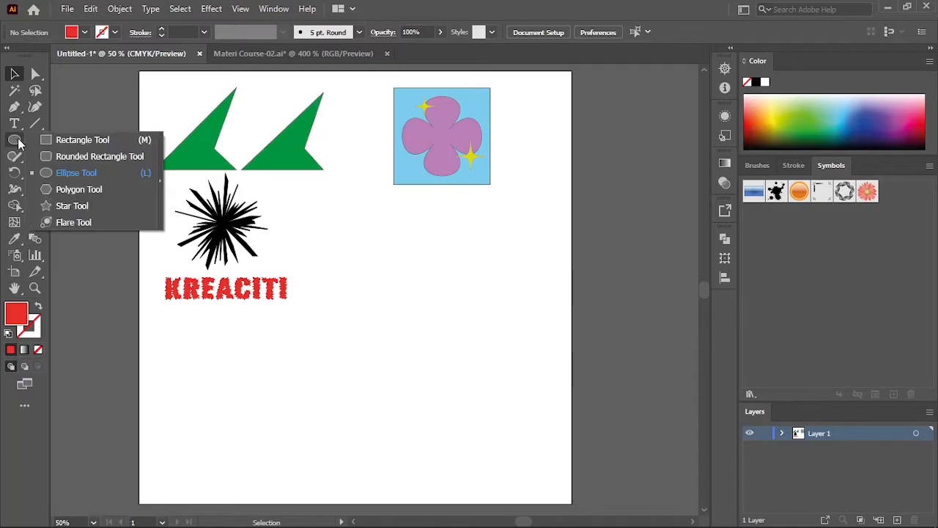
{"action": "left_click", "coordinate": [60, 141]}
{"action": "left_click_drag", "start_coordinate": [355, 215], "coordinate": [457, 315]}
{"action": "key", "text": "v"}
{"action": "scroll", "coordinate": [410, 272], "scroll_direction": "up", "scroll_amount": 1}
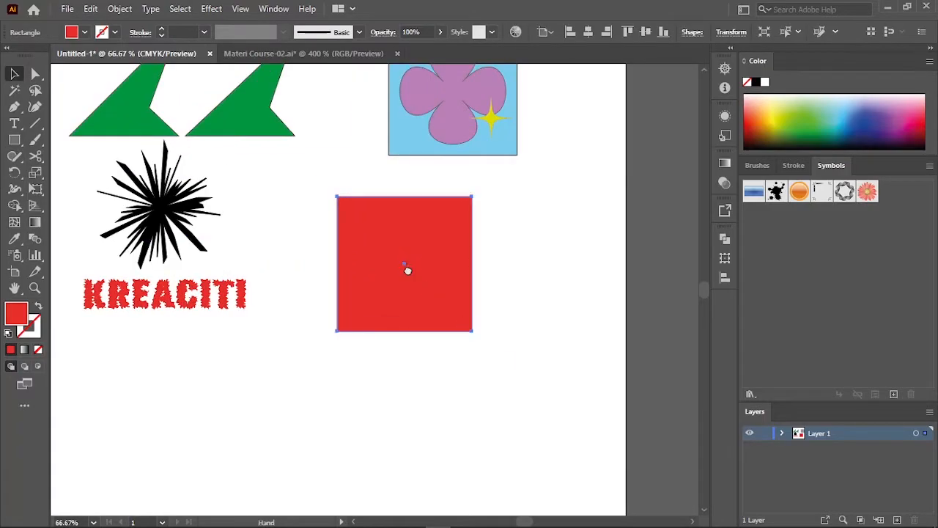
- Fill the new square with light orange
{"action": "left_click", "coordinate": [84, 32]}
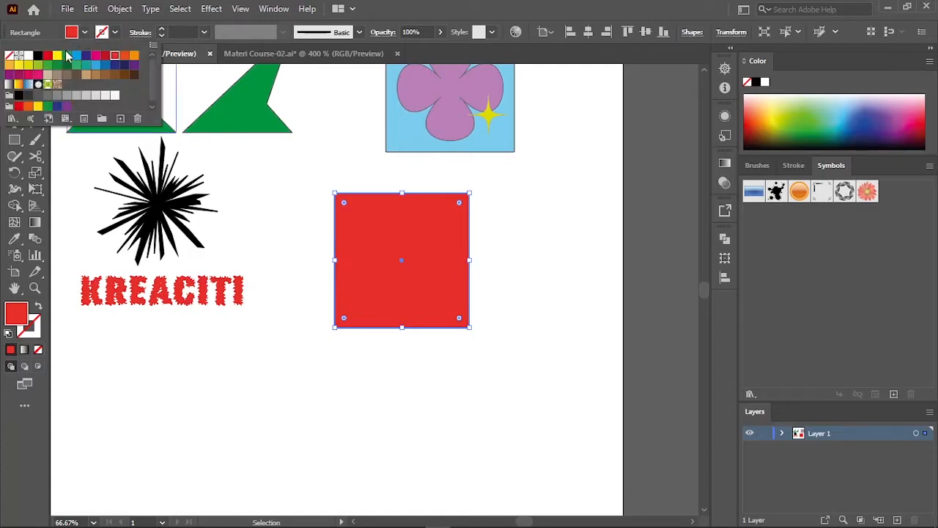
{"action": "left_click", "coordinate": [133, 55]}
{"action": "left_click", "coordinate": [10, 67]}
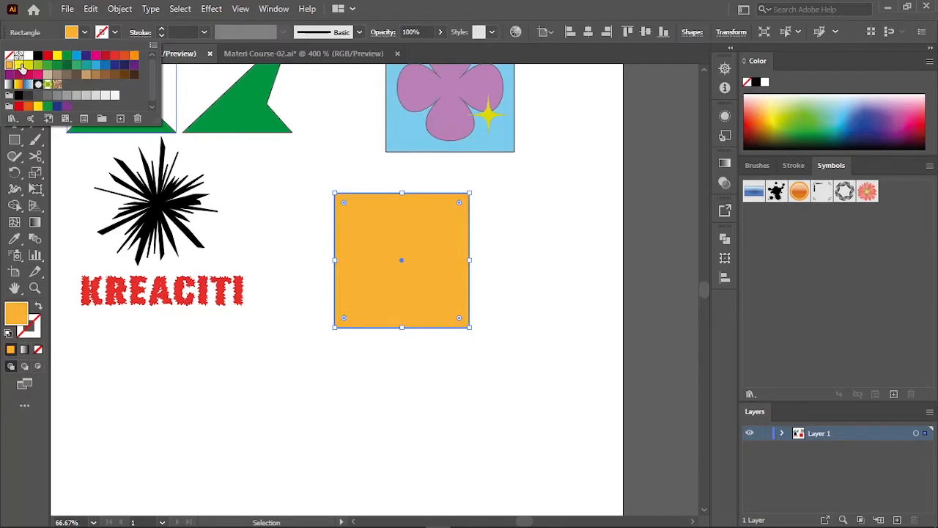
{"action": "left_click", "coordinate": [18, 66]}
{"action": "left_click", "coordinate": [8, 67]}
- Round all four corners of the new square slightly
{"action": "scroll", "coordinate": [346, 202], "scroll_direction": "up", "scroll_amount": 2}
{"action": "left_click_drag", "start_coordinate": [325, 193], "coordinate": [335, 206]}
{"action": "left_click", "coordinate": [358, 143]}
- Give the rounded square a light orange stroke and remove its fill
{"action": "left_click", "coordinate": [384, 220]}
{"action": "left_click", "coordinate": [114, 33]}
{"action": "left_click", "coordinate": [9, 67]}
{"action": "left_click", "coordinate": [84, 34]}
{"action": "left_click", "coordinate": [85, 34]}
{"action": "left_click", "coordinate": [14, 58]}
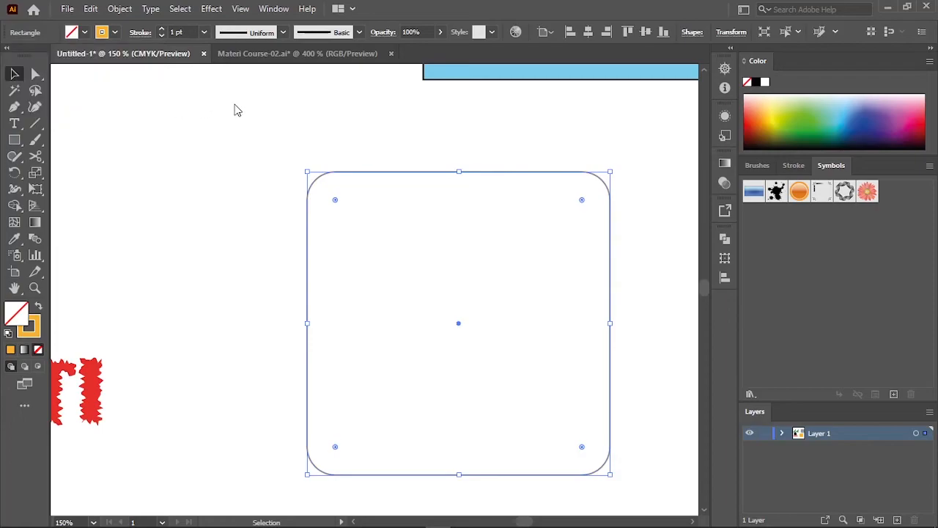
- Set the rounded square's stroke weight to 3 pt
{"action": "left_click", "coordinate": [162, 29]}
{"action": "left_click", "coordinate": [162, 29]}
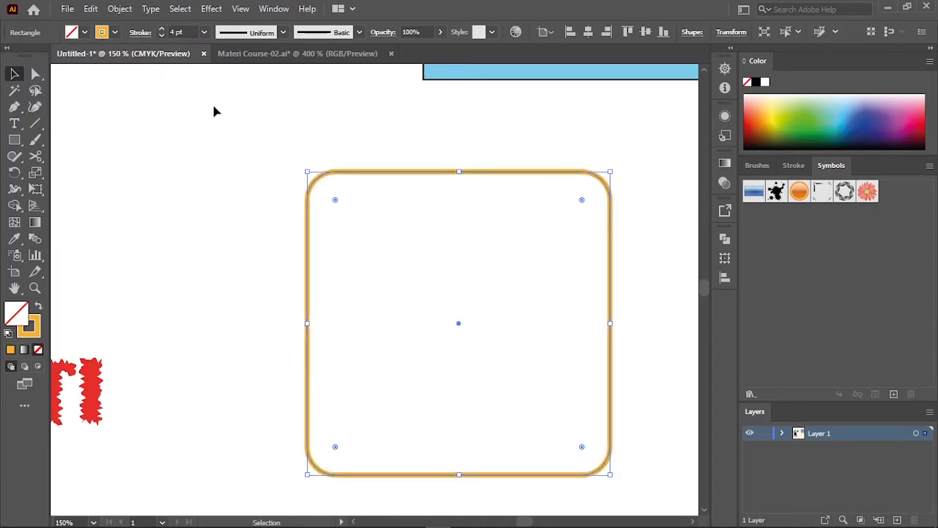
{"action": "left_click", "coordinate": [212, 138]}
{"action": "key", "text": "ctrl+minus"}
{"action": "key", "text": "ctrl+minus"}
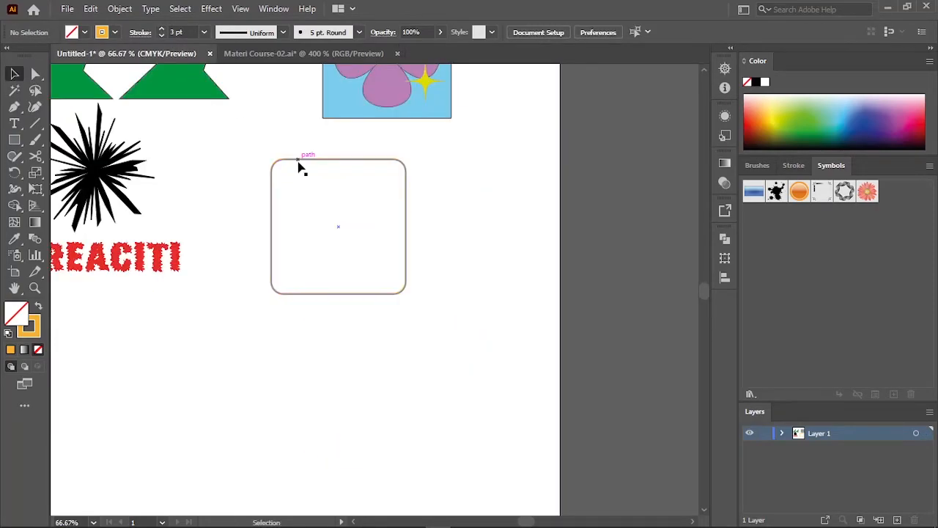
- Start a Transform effect on the orange rounded square with horizontal and vertical scale both at 90%
{"action": "left_click", "coordinate": [299, 161]}
{"action": "left_click", "coordinate": [213, 9]}
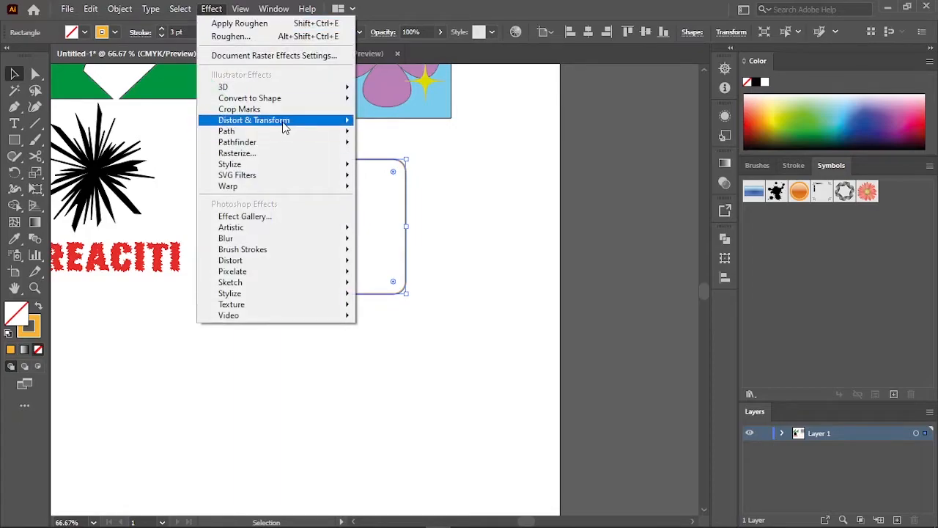
{"action": "mouse_move", "coordinate": [286, 121]}
{"action": "left_click", "coordinate": [395, 167]}
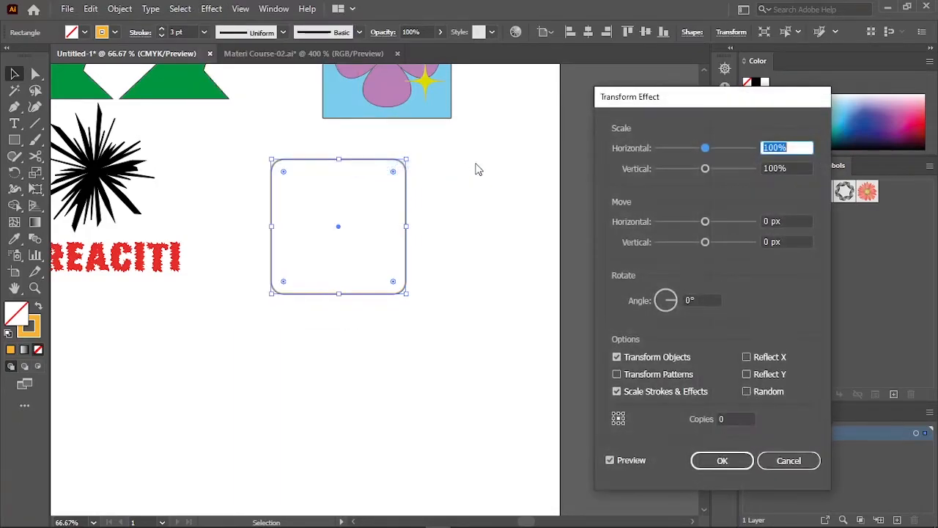
{"action": "left_click_drag", "start_coordinate": [683, 101], "coordinate": [610, 94]}
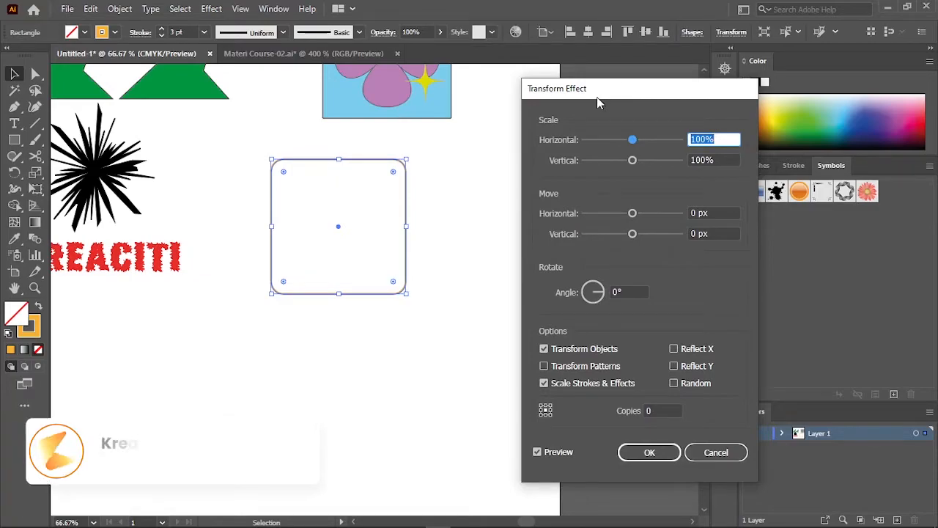
{"action": "mouse_move", "coordinate": [633, 139]}
{"action": "left_mouse_down"}
{"action": "mouse_move", "coordinate": [617, 145]}
{"action": "mouse_move", "coordinate": [649, 143]}
{"action": "left_mouse_up"}
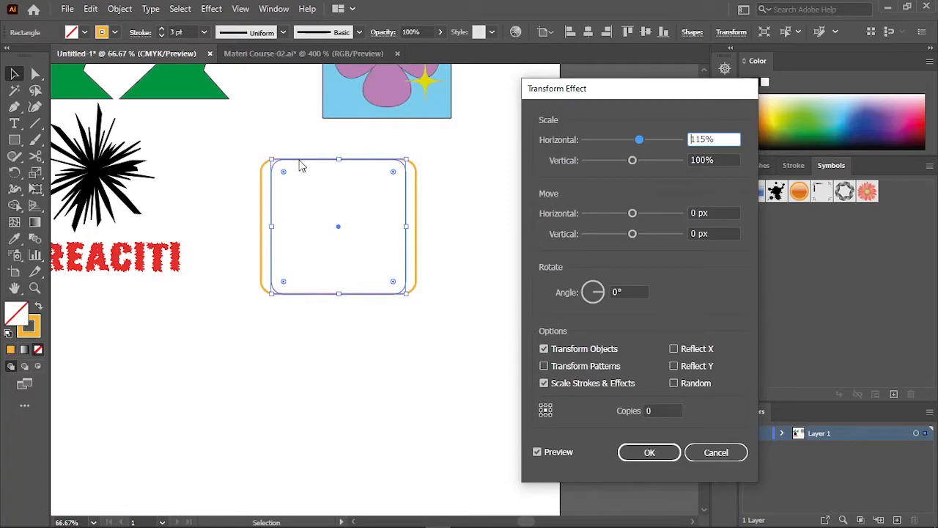
{"action": "mouse_move", "coordinate": [639, 139]}
{"action": "left_mouse_down"}
{"action": "mouse_move", "coordinate": [652, 140]}
{"action": "mouse_move", "coordinate": [629, 141]}
{"action": "left_mouse_up"}
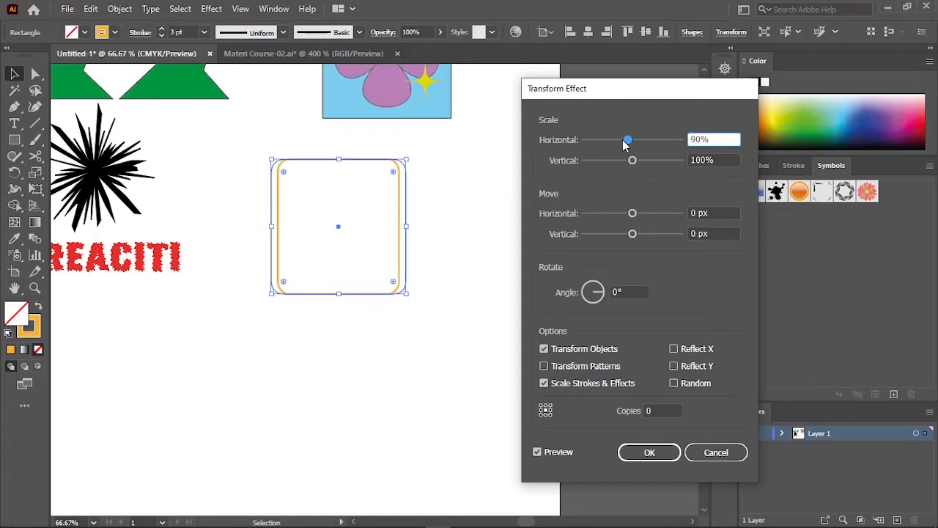
{"action": "mouse_move", "coordinate": [633, 162]}
{"action": "left_mouse_down"}
{"action": "mouse_move", "coordinate": [645, 161]}
{"action": "mouse_move", "coordinate": [628, 161]}
{"action": "left_mouse_up"}
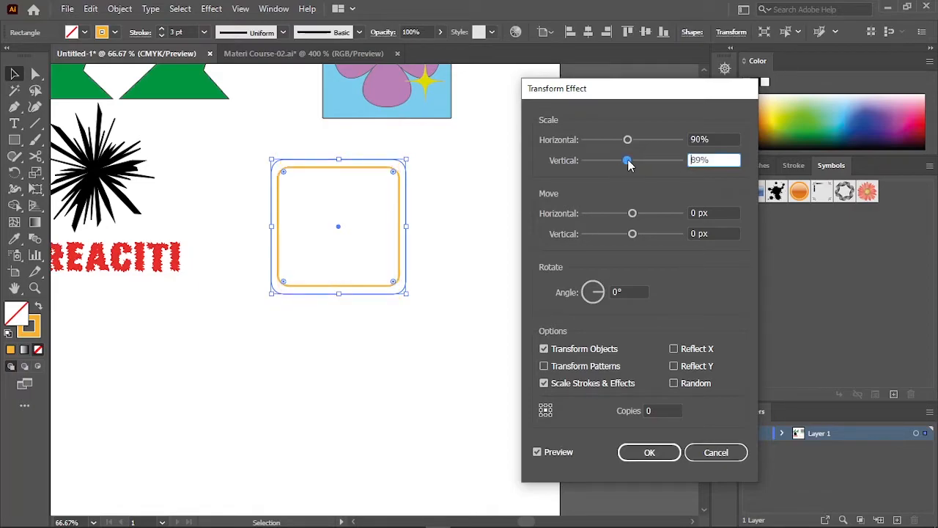
{"action": "key", "text": "Down"}
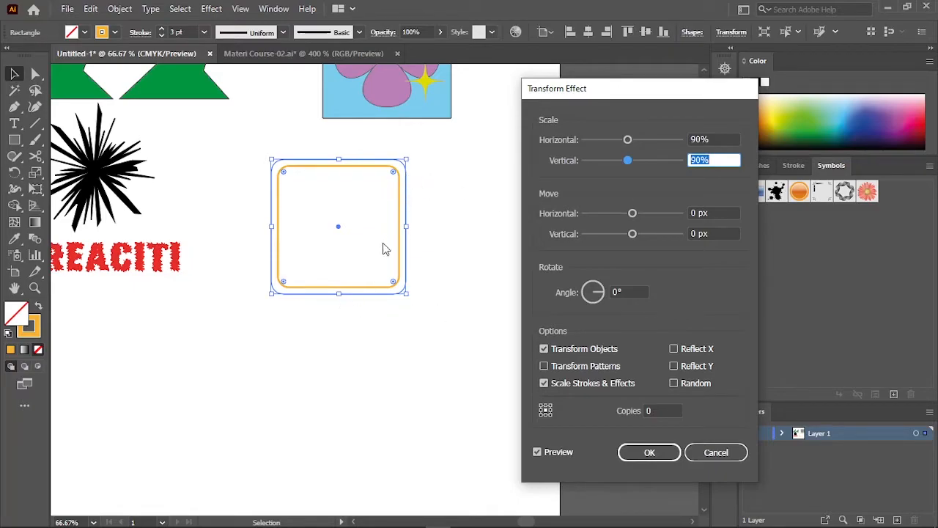
- Try offsetting the rounded square horizontally and vertically in the Transform effect, and reset both move values to 0 px
{"action": "left_click_drag", "start_coordinate": [633, 213], "coordinate": [621, 233]}
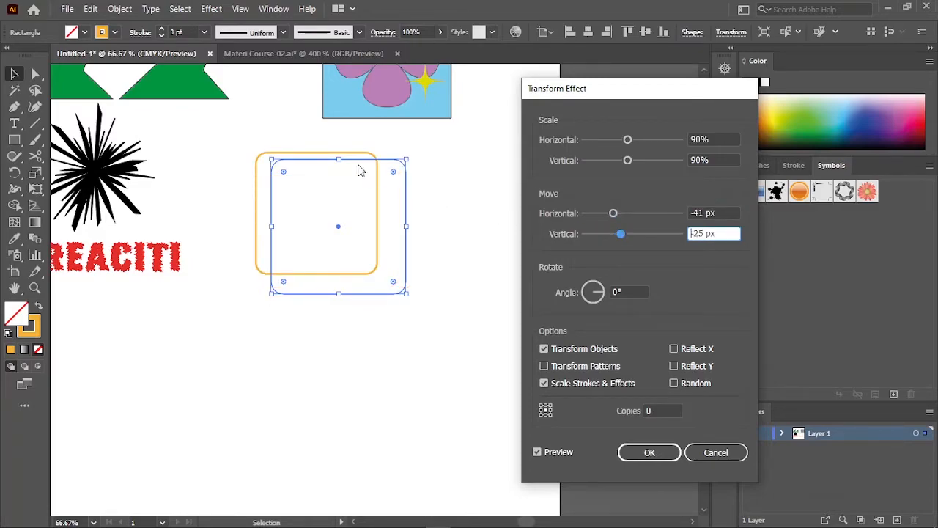
{"action": "left_click_drag", "start_coordinate": [613, 213], "coordinate": [642, 213]}
{"action": "left_click_drag", "start_coordinate": [712, 212], "coordinate": [666, 211]}
{"action": "type", "text": "0"}
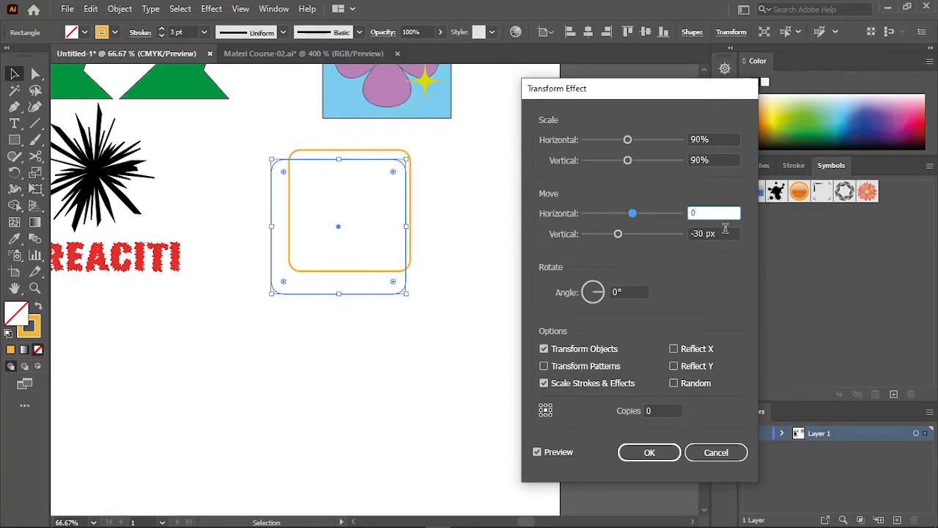
{"action": "left_click_drag", "start_coordinate": [718, 233], "coordinate": [630, 233]}
{"action": "type", "text": "0"}
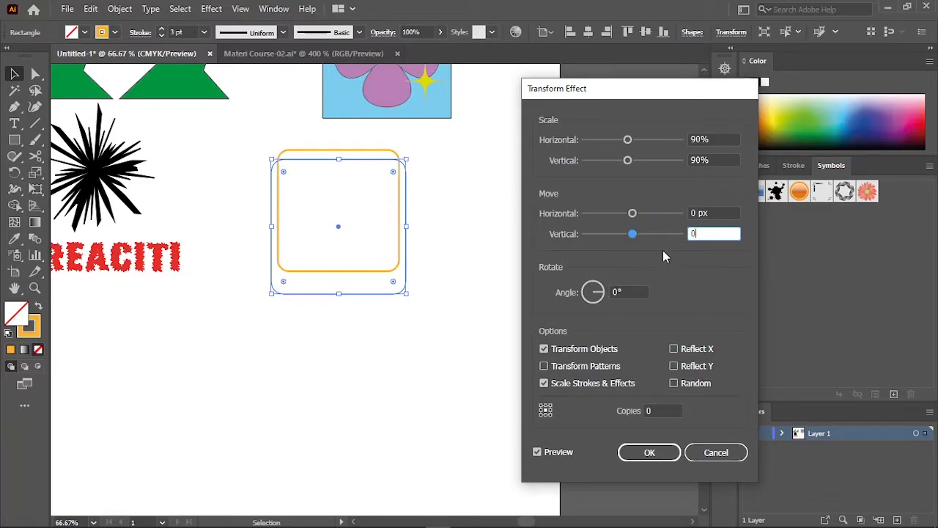
- Set the Transform effect's rotation angle to 3°
{"action": "left_click", "coordinate": [621, 291]}
{"action": "mouse_move", "coordinate": [604, 291]}
{"action": "left_mouse_down"}
{"action": "mouse_move", "coordinate": [611, 284]}
{"action": "mouse_move", "coordinate": [598, 290]}
{"action": "left_mouse_up"}
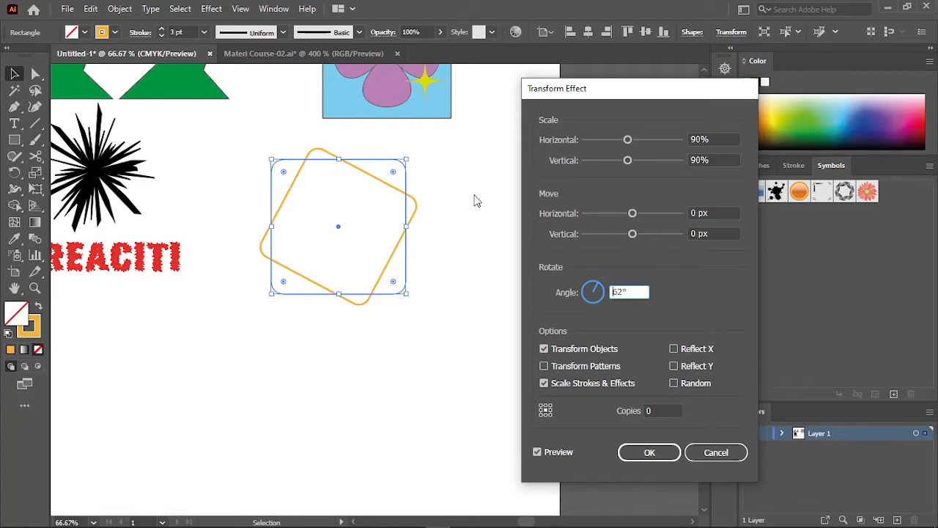
{"action": "left_click", "coordinate": [600, 295]}
{"action": "type", "text": "3"}
{"action": "key", "text": "Tab"}
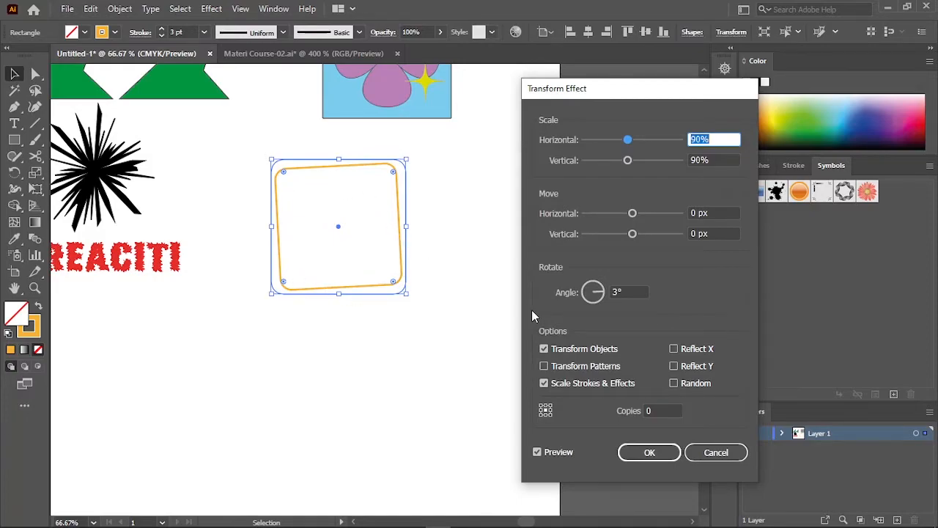
- Set the number of copies to 25 and apply the Transform effect to the rounded square
{"action": "left_click", "coordinate": [678, 408]}
{"action": "key", "text": "Up"}
{"action": "key", "text": "Up"}
{"action": "key", "text": "Up"}
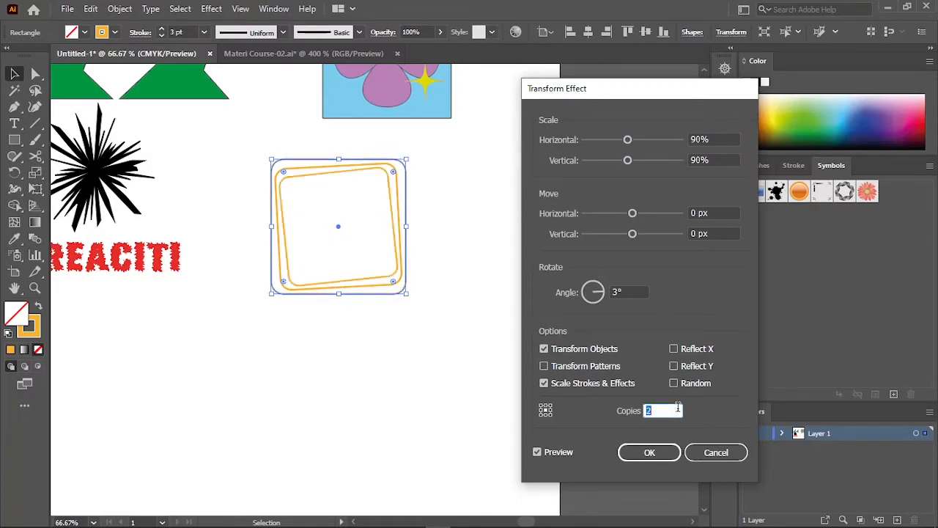
{"action": "key", "text": "Up"}
{"action": "key", "text": "Up"}
{"action": "key", "text": "Up"}
{"action": "key", "text": "Up"}
{"action": "key", "text": "Up"}
{"action": "key", "text": "Up"}
{"action": "key", "text": "Up"}
{"action": "key", "text": "Up"}
{"action": "key", "text": "Up"}
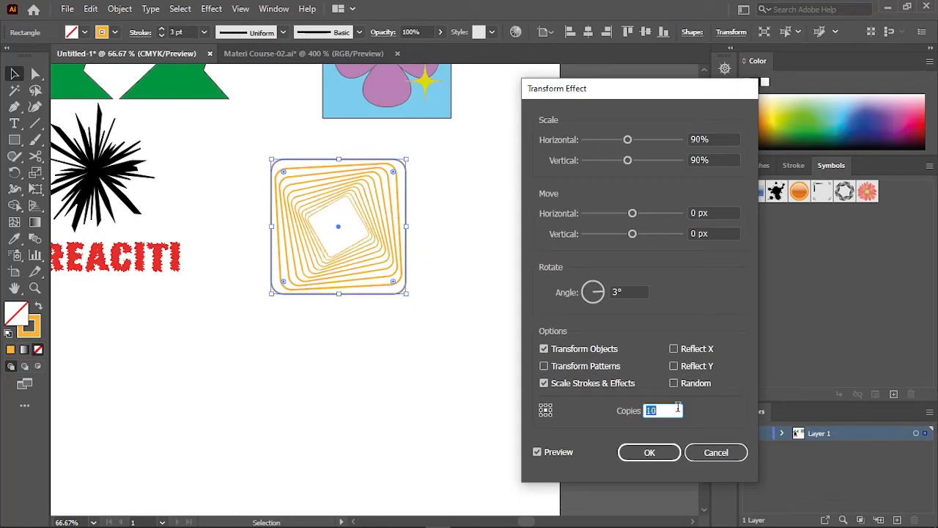
{"action": "key", "text": "Up"}
{"action": "key", "text": "Up"}
{"action": "key", "text": "Up"}
{"action": "left_click", "coordinate": [649, 451]}
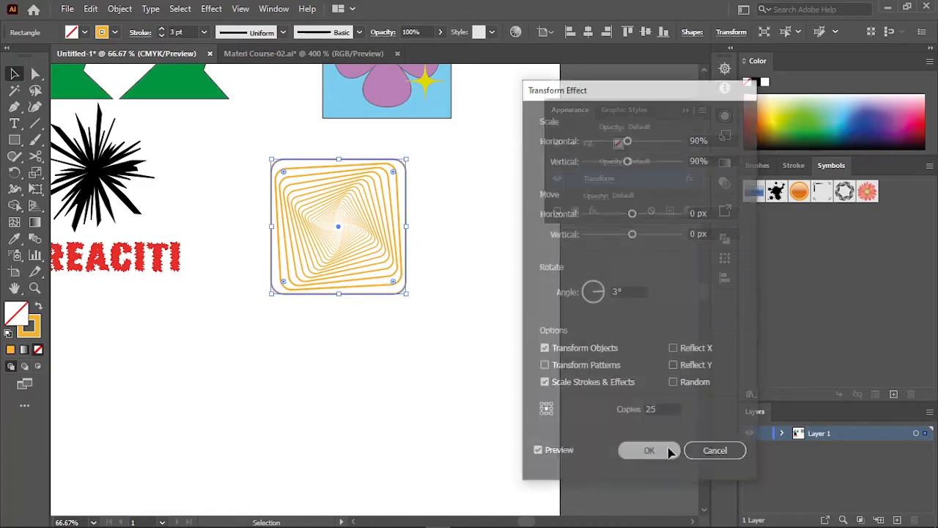
- Draw a larger square that surrounds the orange spiral pattern
{"action": "left_click", "coordinate": [469, 255]}
{"action": "left_click", "coordinate": [14, 139]}
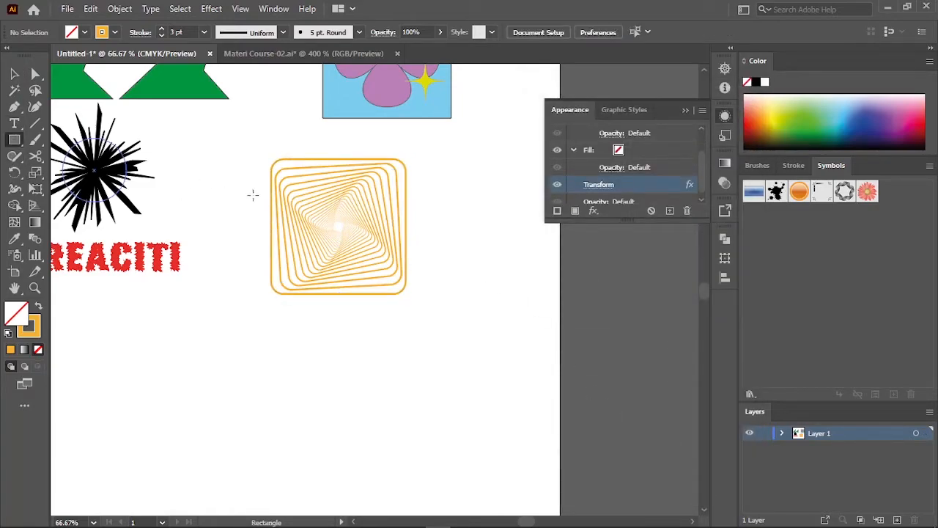
{"action": "left_click_drag", "start_coordinate": [244, 145], "coordinate": [428, 312]}
{"action": "key", "text": "v"}
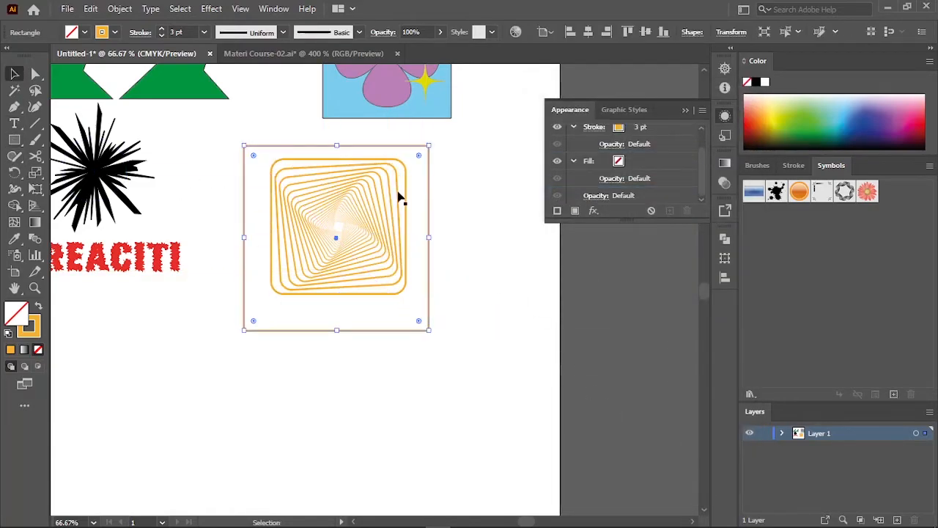
- Give the surrounding square a dark grey fill without a stroke and send it behind the spiral pattern
{"action": "left_click", "coordinate": [114, 32]}
{"action": "left_click", "coordinate": [8, 56]}
{"action": "left_click", "coordinate": [84, 32]}
{"action": "left_click", "coordinate": [28, 95]}
{"action": "key", "text": "ctrl+shift+["}
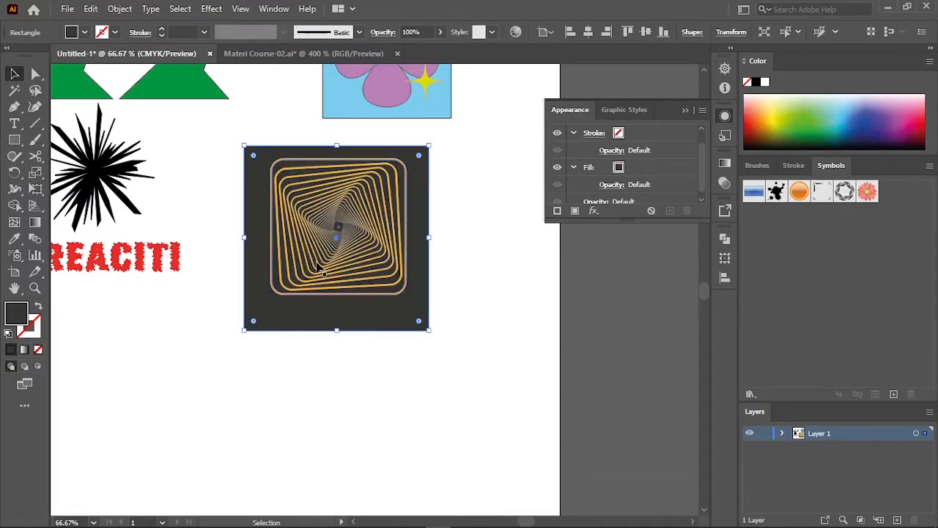
- Centre the spiral pattern on the dark grey square and select both objects together
{"action": "left_click_drag", "start_coordinate": [289, 230], "coordinate": [292, 218]}
{"action": "left_click", "coordinate": [340, 338]}
{"action": "key", "text": "ctrl+minus"}
{"action": "left_click_drag", "start_coordinate": [340, 339], "coordinate": [444, 269]}
{"action": "left_click_drag", "start_coordinate": [492, 188], "coordinate": [479, 200]}
{"action": "left_click_drag", "start_coordinate": [458, 231], "coordinate": [490, 231]}
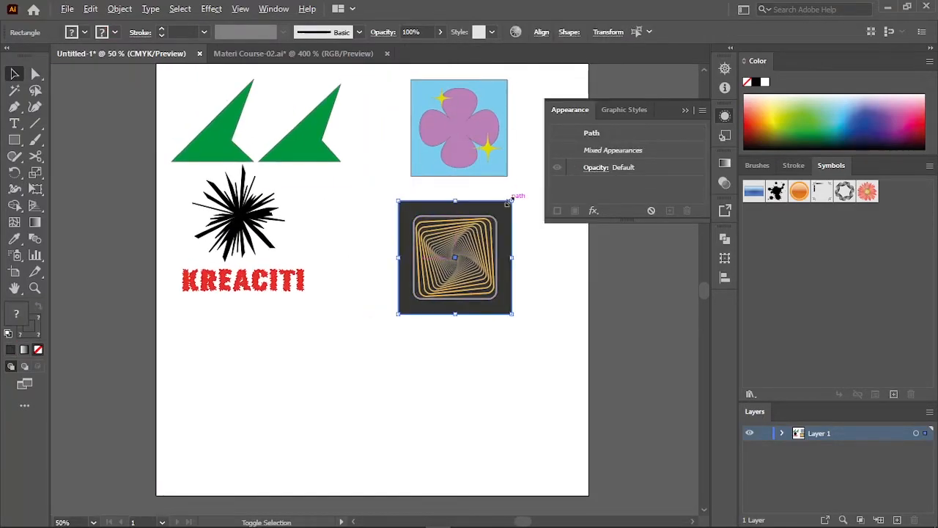
- Scale the spiral pattern and its dark background down slightly and move them beside the black starburst
{"action": "left_click_drag", "start_coordinate": [511, 201], "coordinate": [502, 211]}
{"action": "left_click", "coordinate": [385, 286]}
{"action": "left_click_drag", "start_coordinate": [383, 286], "coordinate": [468, 243]}
{"action": "left_click_drag", "start_coordinate": [478, 247], "coordinate": [406, 233]}
{"action": "left_click", "coordinate": [469, 256]}
{"action": "left_click_drag", "start_coordinate": [469, 256], "coordinate": [445, 285]}
{"action": "left_click", "coordinate": [212, 11]}
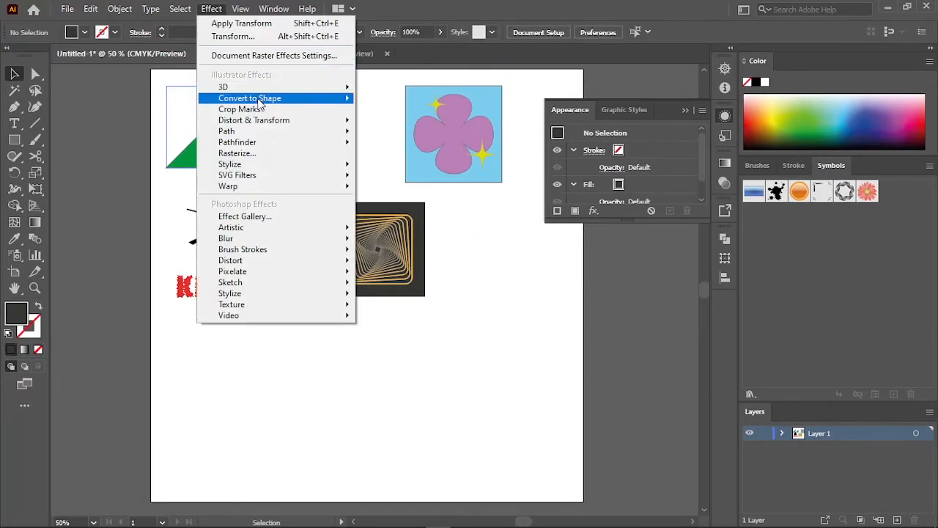
{"action": "mouse_move", "coordinate": [267, 125]}
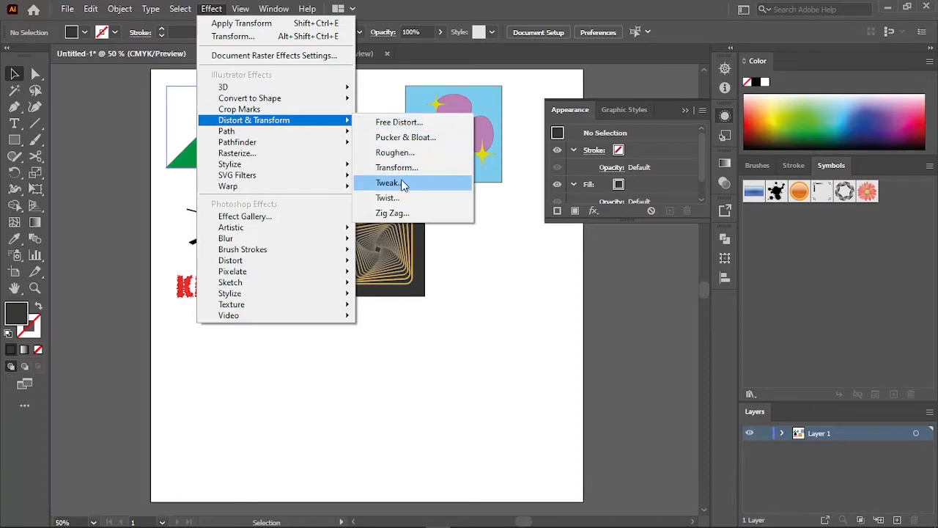
{"action": "left_click", "coordinate": [514, 339]}
{"action": "left_click_drag", "start_coordinate": [457, 302], "coordinate": [464, 284]}
{"action": "left_click_drag", "start_coordinate": [239, 189], "coordinate": [222, 203]}
- Draw a square beside the dark spiral artwork, about the same size, and fill it with beige
{"action": "key", "text": "m"}
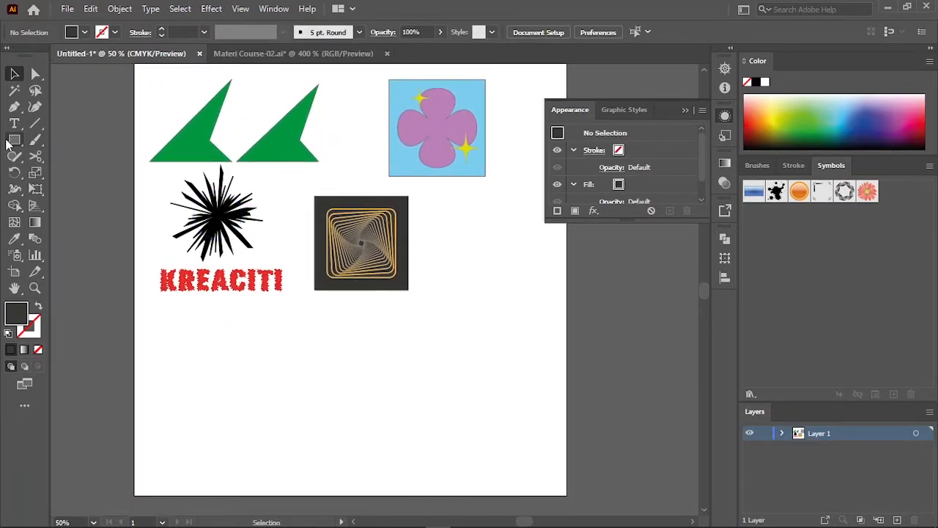
{"action": "left_click_drag", "start_coordinate": [443, 219], "coordinate": [420, 215]}
{"action": "mouse_move", "coordinate": [419, 194]}
{"action": "left_mouse_down"}
{"action": "mouse_move", "coordinate": [448, 260]}
{"action": "mouse_move", "coordinate": [514, 287]}
{"action": "left_mouse_up"}
{"action": "left_click", "coordinate": [84, 32]}
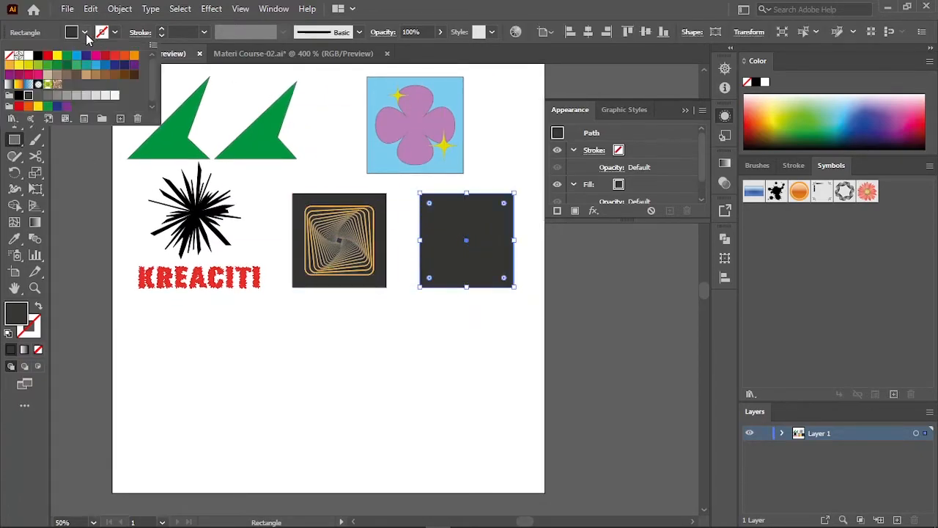
{"action": "left_click", "coordinate": [49, 77]}
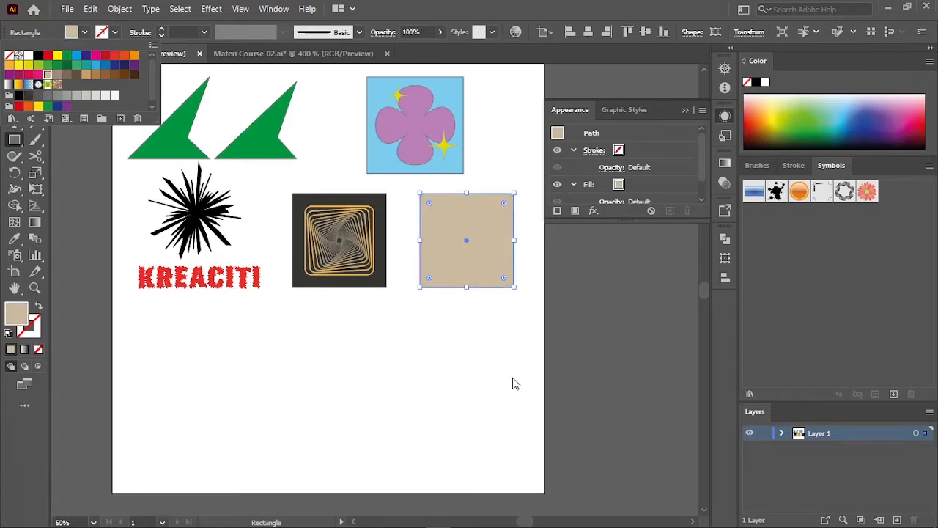
- Apply a Tweak effect to the beige square with 4% horizontal and 15% vertical relative amounts
{"action": "key", "text": "v"}
{"action": "left_click", "coordinate": [211, 9]}
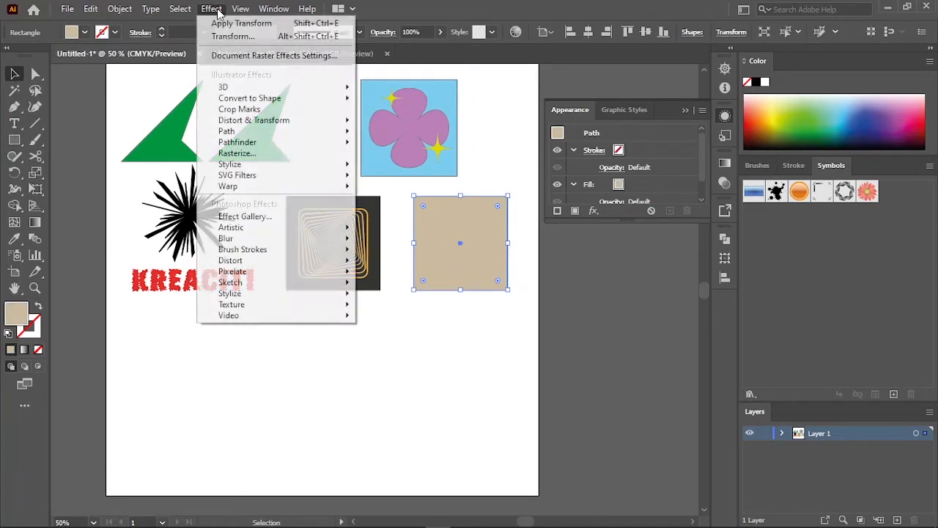
{"action": "mouse_move", "coordinate": [278, 120]}
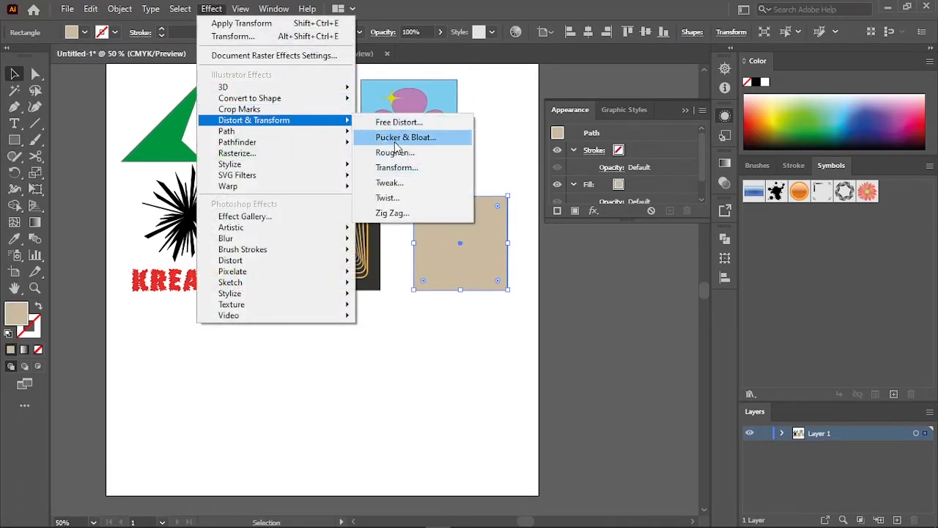
{"action": "left_click", "coordinate": [404, 184]}
{"action": "left_click_drag", "start_coordinate": [607, 180], "coordinate": [624, 179]}
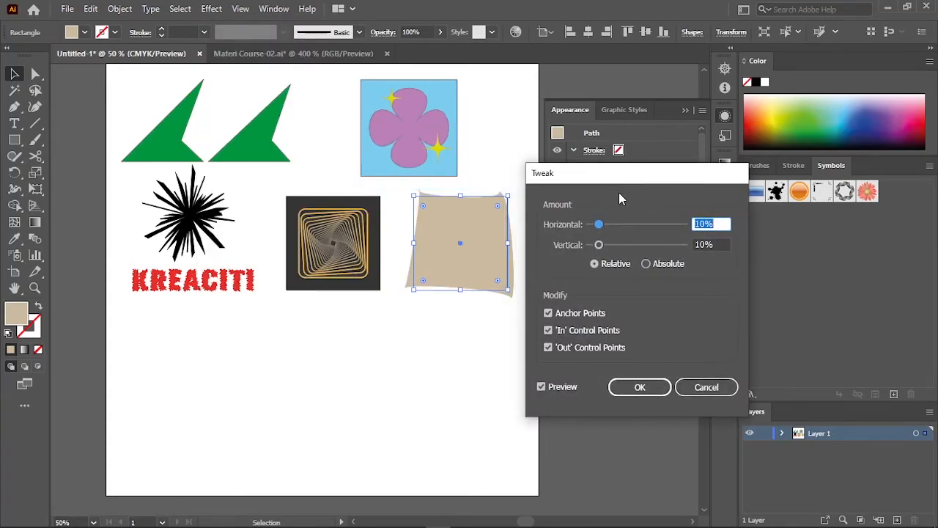
{"action": "left_click_drag", "start_coordinate": [592, 223], "coordinate": [601, 247]}
{"action": "left_click", "coordinate": [600, 225]}
{"action": "left_click", "coordinate": [616, 226]}
{"action": "left_click", "coordinate": [594, 224]}
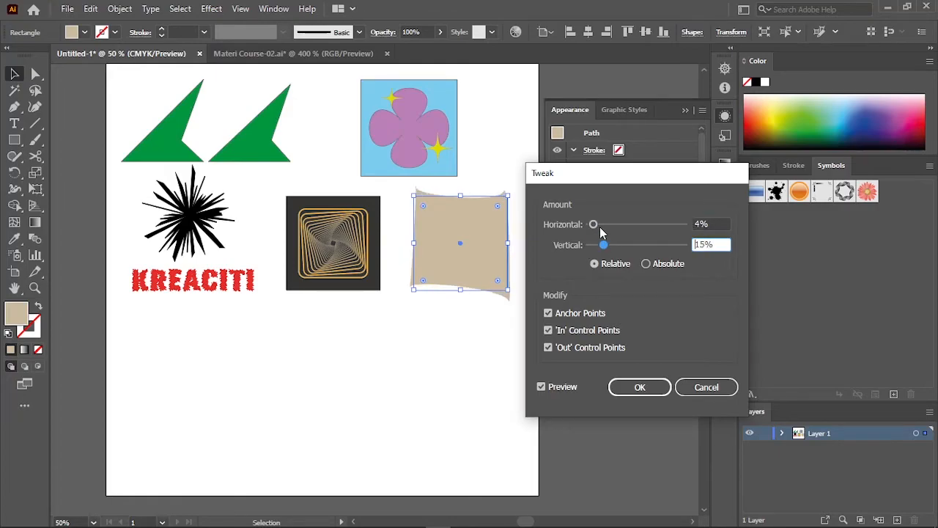
{"action": "left_click", "coordinate": [628, 389]}
{"action": "left_click", "coordinate": [496, 342]}
- Add the letter "K" as point text below the beige shape
{"action": "scroll", "coordinate": [472, 297], "scroll_direction": "up", "scroll_amount": 1}
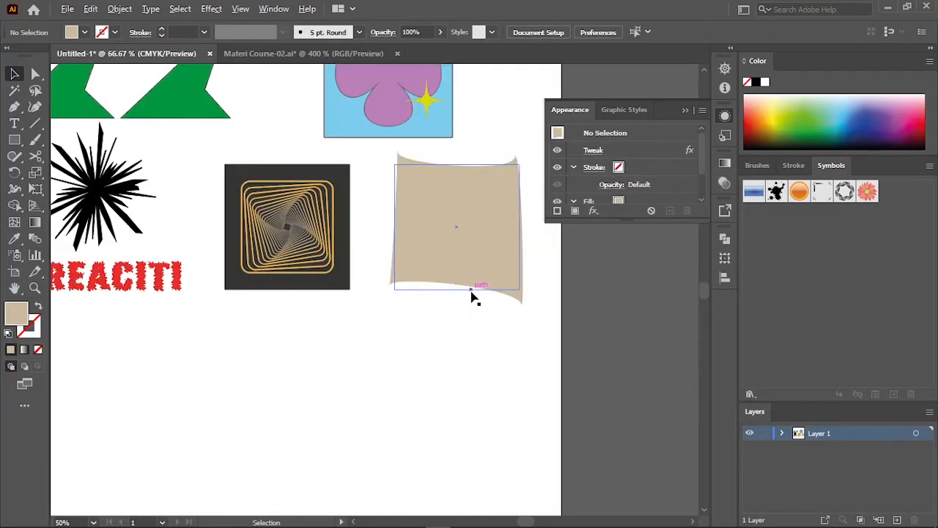
{"action": "key", "text": "t"}
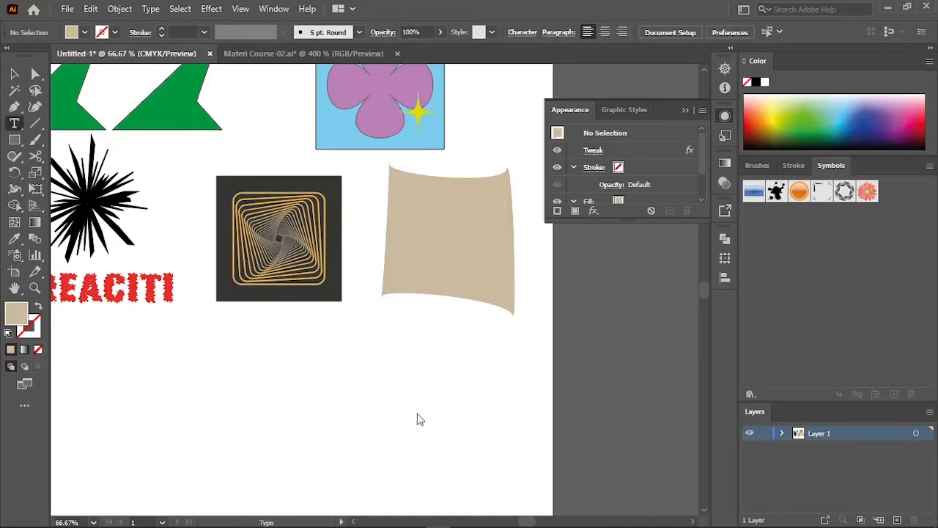
{"action": "left_click", "coordinate": [423, 354]}
{"action": "type", "text": "K"}
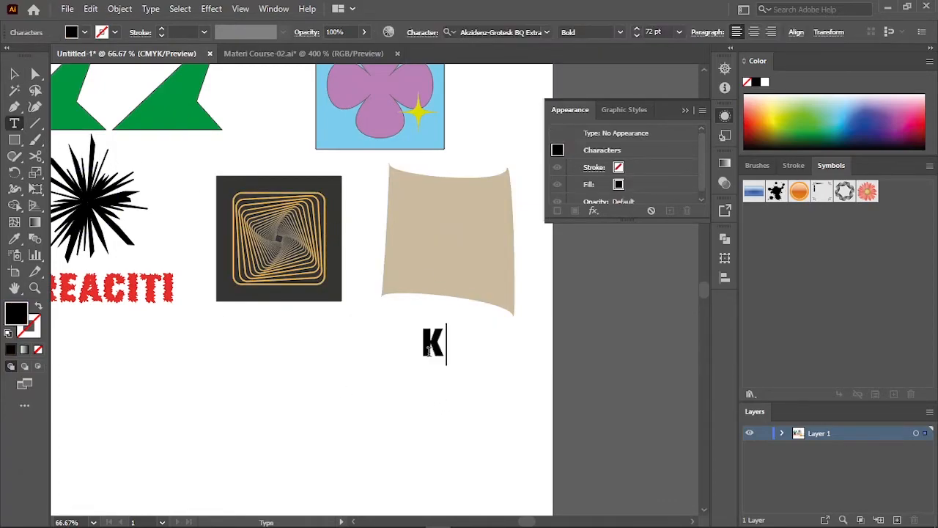
{"action": "key", "text": "Escape"}
- Enlarge the letter K to about 217 pt and place it in the middle of the beige shape
{"action": "left_click", "coordinate": [442, 357]}
{"action": "left_click_drag", "start_coordinate": [446, 365], "coordinate": [475, 418]}
{"action": "left_click_drag", "start_coordinate": [456, 367], "coordinate": [480, 267]}
{"action": "left_click_drag", "start_coordinate": [498, 173], "coordinate": [496, 178]}
- Apply a Tweak effect to the letter K with 10% horizontal and 19% vertical relative amounts
{"action": "left_click", "coordinate": [211, 8]}
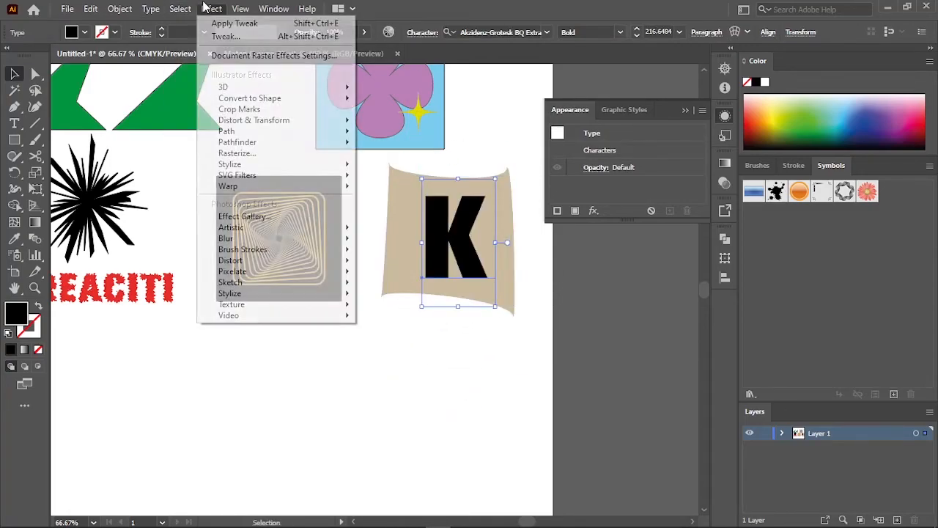
{"action": "mouse_move", "coordinate": [286, 120]}
{"action": "left_click", "coordinate": [433, 186]}
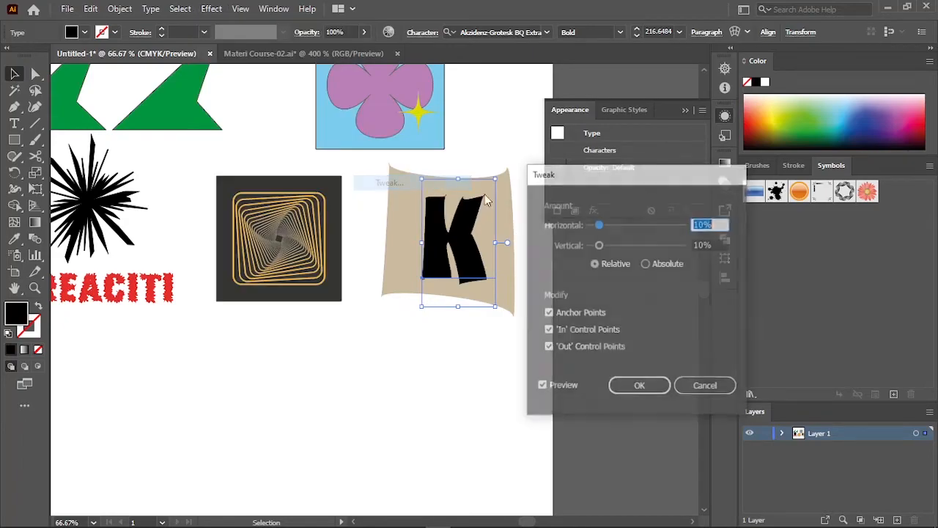
{"action": "left_click_drag", "start_coordinate": [598, 227], "coordinate": [600, 228]}
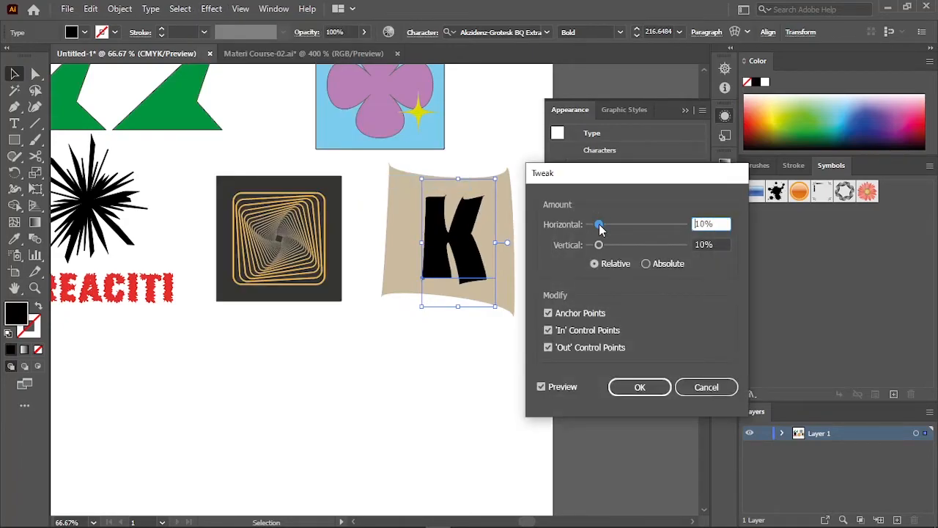
{"action": "left_click_drag", "start_coordinate": [604, 244], "coordinate": [607, 245]}
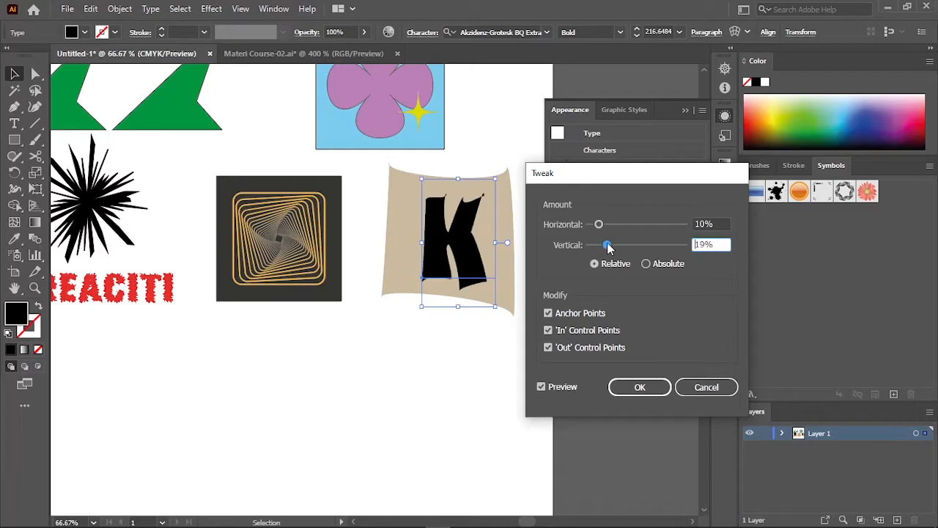
{"action": "left_click", "coordinate": [640, 387]}
{"action": "left_click", "coordinate": [480, 331]}
- Scale the beige shape and its letter K down slightly together about their centre
{"action": "left_click_drag", "start_coordinate": [362, 167], "coordinate": [433, 238]}
{"action": "left_click_drag", "start_coordinate": [512, 176], "coordinate": [503, 184], "text": "alt+shift"}
{"action": "left_click", "coordinate": [474, 309]}
{"action": "scroll", "coordinate": [466, 322], "scroll_direction": "down", "scroll_amount": 2}
{"action": "left_click_drag", "start_coordinate": [464, 323], "coordinate": [486, 310]}
{"action": "scroll", "coordinate": [467, 309], "scroll_direction": "up", "scroll_amount": 1}
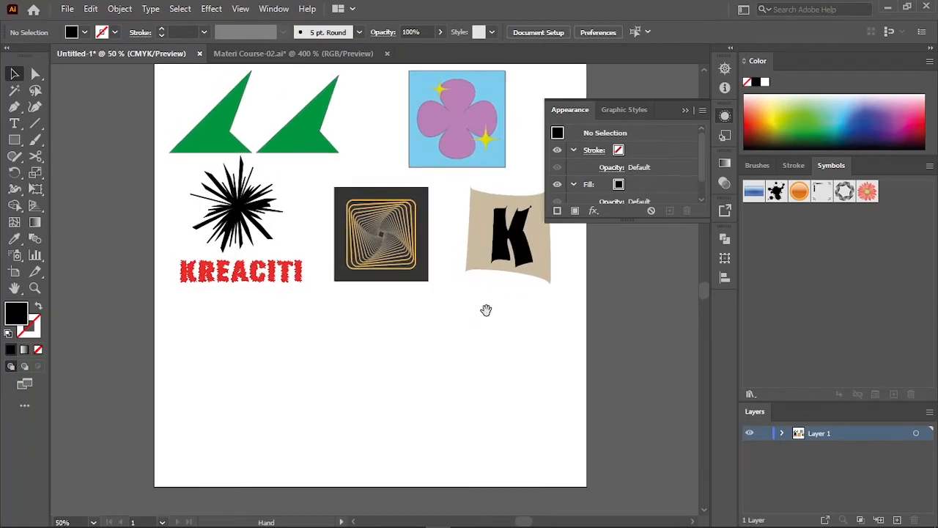
{"action": "left_click", "coordinate": [211, 9]}
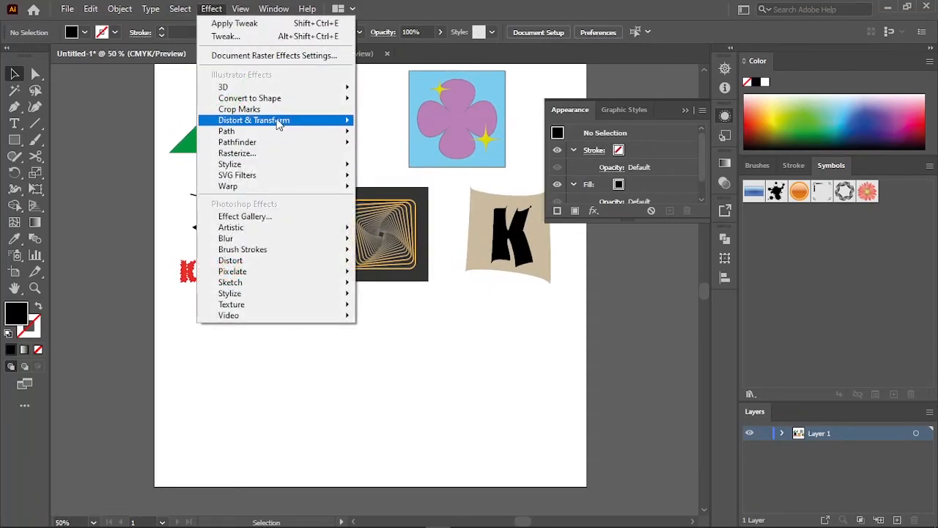
{"action": "mouse_move", "coordinate": [357, 123]}
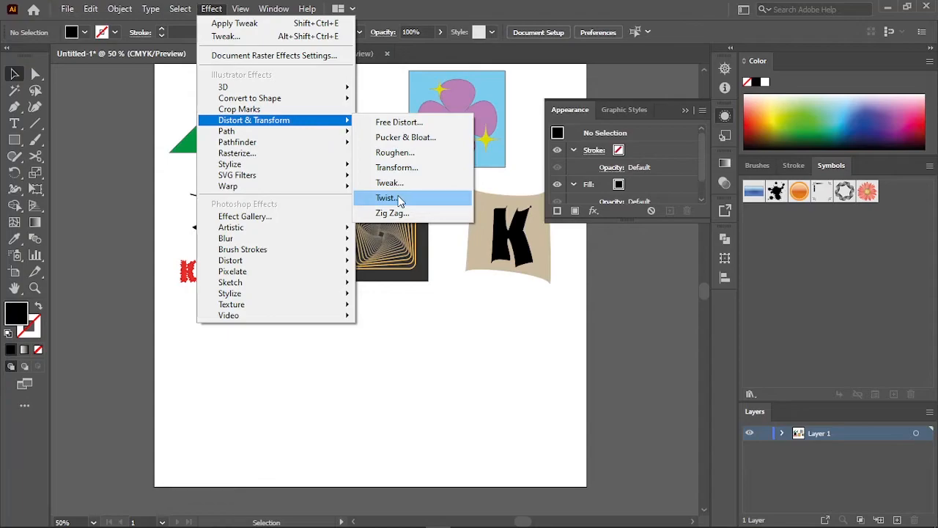
{"action": "left_click", "coordinate": [427, 352]}
{"action": "left_click_drag", "start_coordinate": [407, 352], "coordinate": [431, 346]}
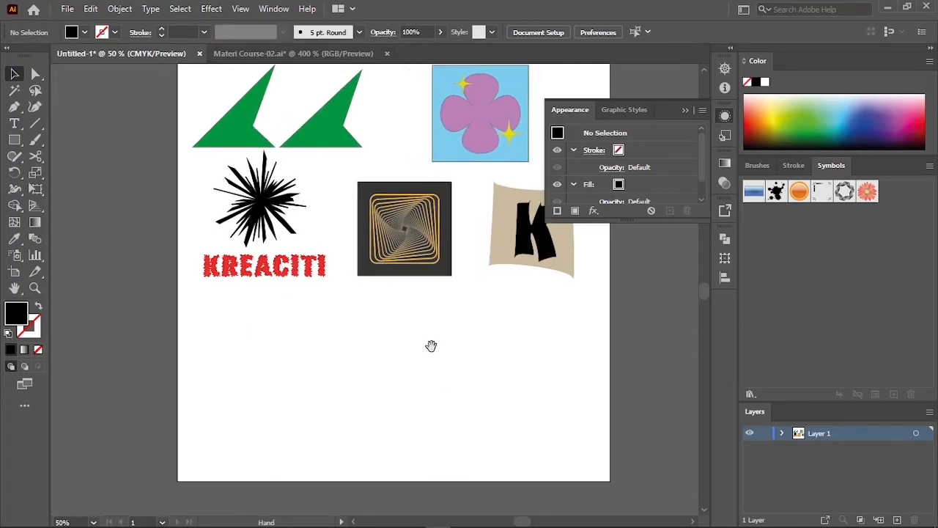
{"action": "scroll", "coordinate": [396, 339], "scroll_direction": "up", "scroll_amount": 1}
{"action": "scroll", "coordinate": [375, 339], "scroll_direction": "down", "scroll_amount": 1}
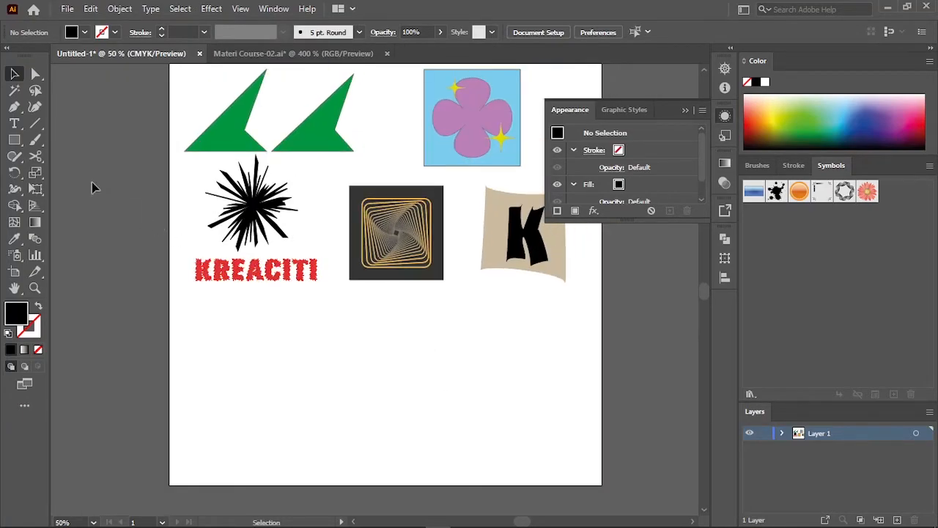
- Draw a circle in the empty area below the KREACITI text and spiral artwork, and shrink it slightly
{"action": "left_click_drag", "start_coordinate": [14, 139], "coordinate": [84, 171]}
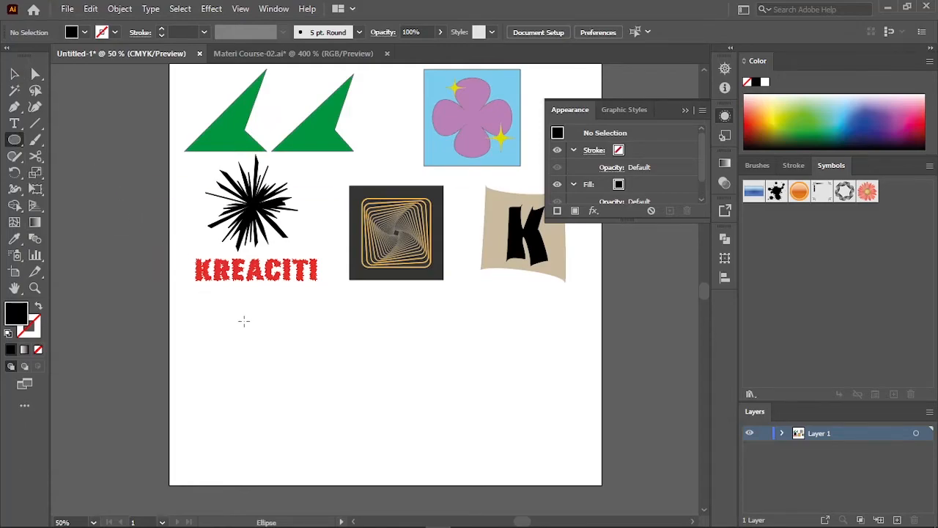
{"action": "left_click_drag", "start_coordinate": [252, 318], "coordinate": [376, 441]}
{"action": "key", "text": "v"}
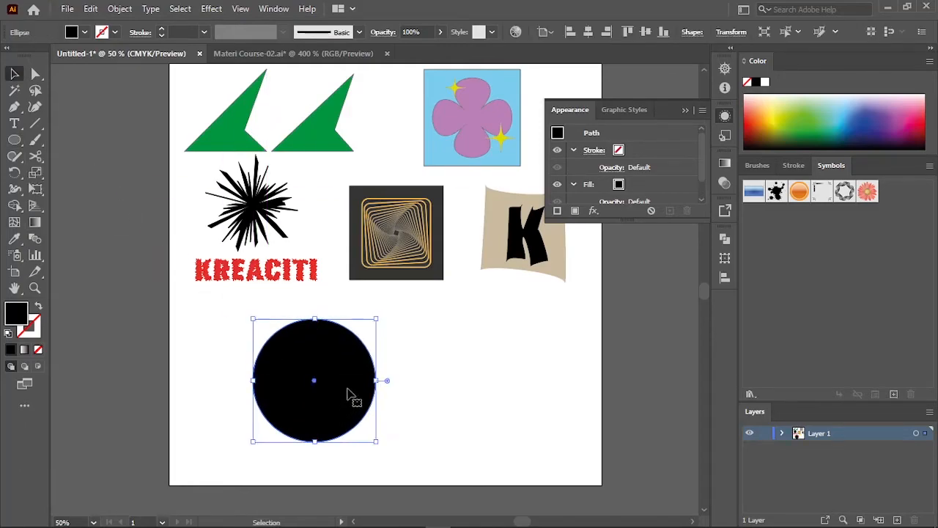
{"action": "left_click_drag", "start_coordinate": [378, 317], "coordinate": [371, 323]}
- Fill the circle with a light peach colour
{"action": "double_click", "coordinate": [16, 313]}
{"action": "left_click", "coordinate": [457, 199]}
{"action": "left_click_drag", "start_coordinate": [606, 342], "coordinate": [606, 359]}
{"action": "left_click", "coordinate": [725, 204]}
{"action": "left_click", "coordinate": [439, 333]}
- Draw a 20-pointed star with thin rays from the peach circle's centre out almost to its edge
{"action": "left_click", "coordinate": [18, 146]}
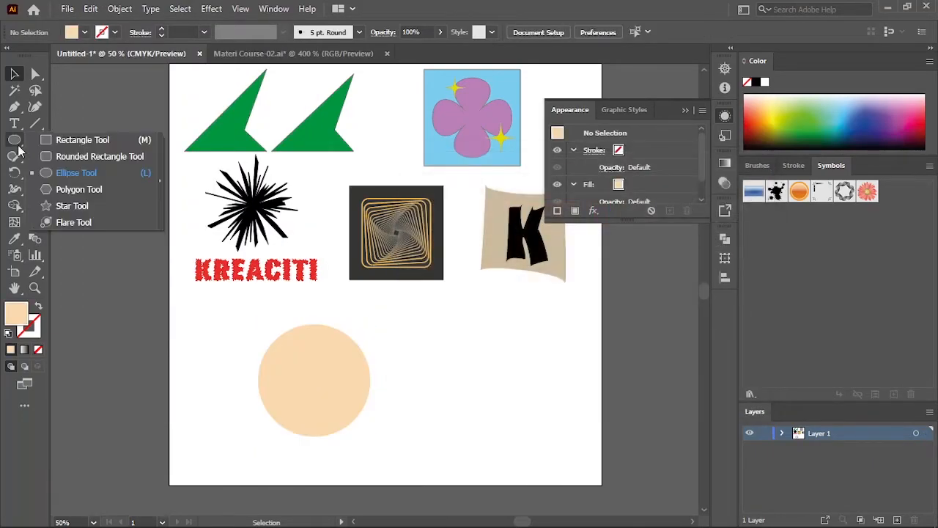
{"action": "left_click", "coordinate": [72, 205]}
{"action": "left_click_drag", "start_coordinate": [419, 339], "coordinate": [449, 388]}
{"action": "key", "text": "ctrl+z"}
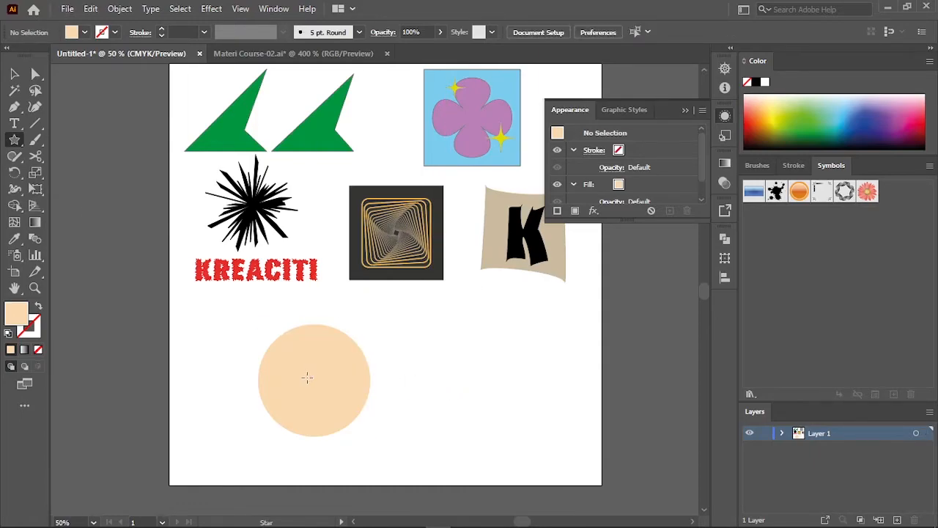
{"action": "left_click_drag", "start_coordinate": [313, 379], "coordinate": [347, 421]}
- Fill the star with dark red
{"action": "left_click", "coordinate": [86, 33]}
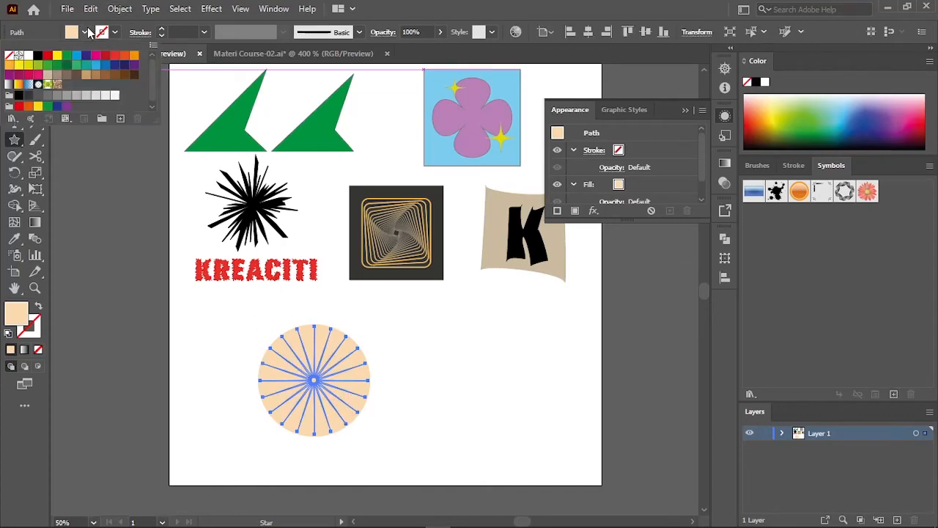
{"action": "left_click", "coordinate": [134, 55]}
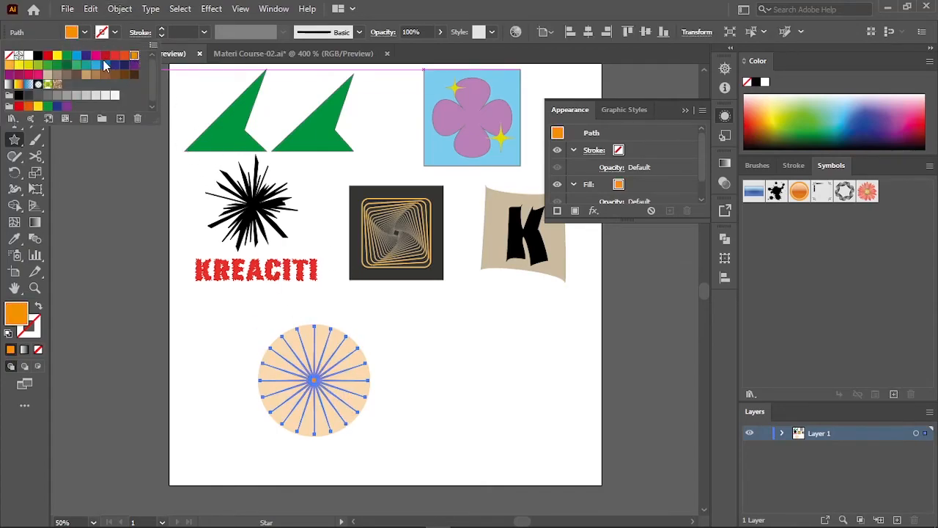
{"action": "left_click", "coordinate": [106, 55]}
{"action": "left_click", "coordinate": [455, 316]}
{"action": "key", "text": "v"}
{"action": "left_click", "coordinate": [447, 323]}
- Enlarge the red star slightly about its centre so its points meet the circle's edge
{"action": "scroll", "coordinate": [394, 379], "scroll_direction": "up", "scroll_amount": 1}
{"action": "left_click", "coordinate": [314, 362]}
{"action": "scroll", "coordinate": [318, 362], "scroll_direction": "up", "scroll_amount": 2}
{"action": "left_click_drag", "start_coordinate": [346, 283], "coordinate": [348, 274]}
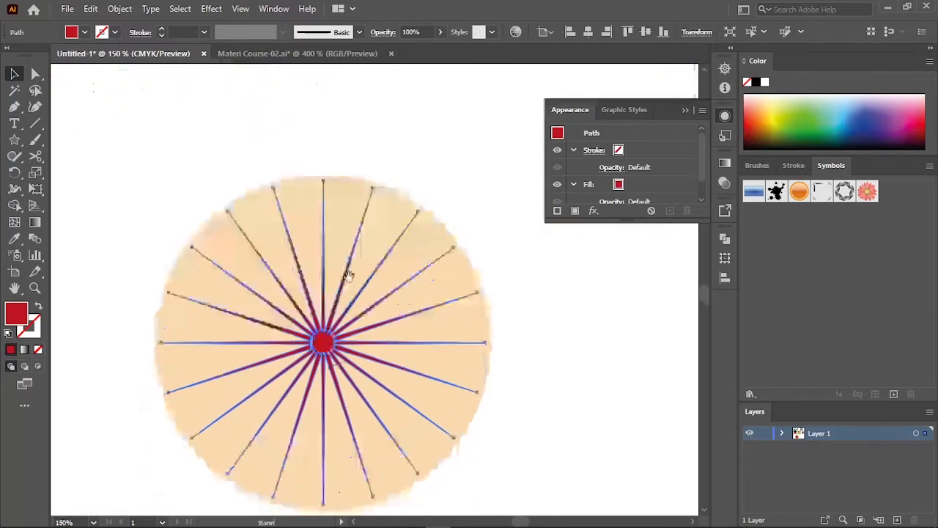
{"action": "left_click_drag", "start_coordinate": [486, 180], "coordinate": [492, 173]}
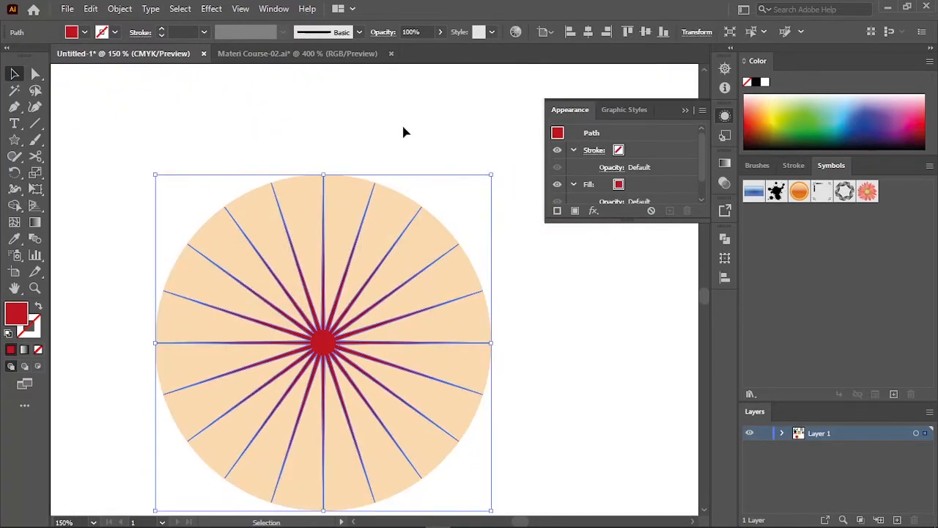
- Apply a Twist effect with an angle of 100° to the red star
{"action": "left_click", "coordinate": [209, 8]}
{"action": "mouse_move", "coordinate": [318, 120]}
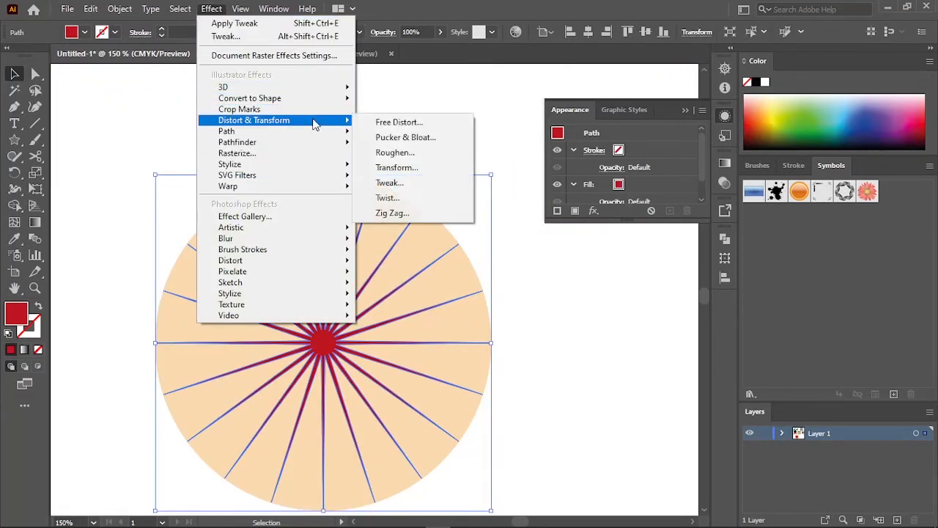
{"action": "left_click", "coordinate": [388, 198]}
{"action": "left_click", "coordinate": [445, 249]}
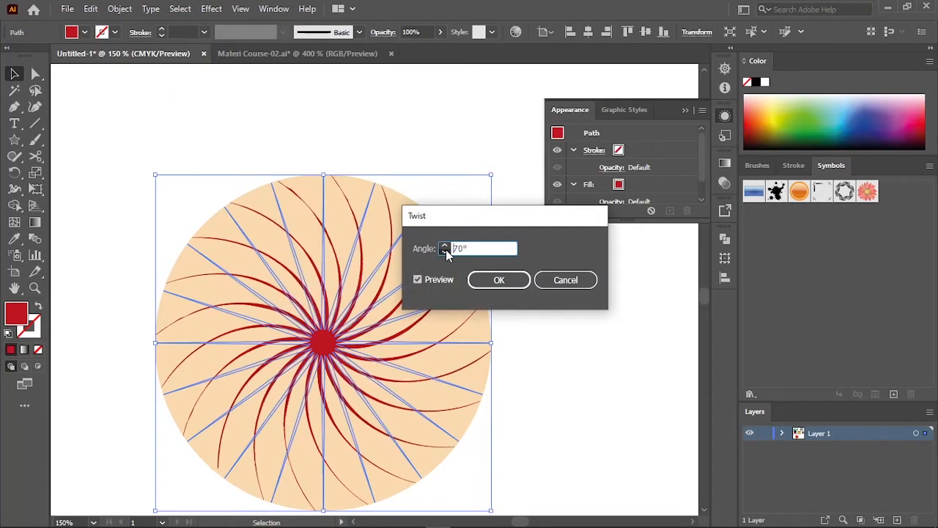
{"action": "left_click", "coordinate": [445, 246]}
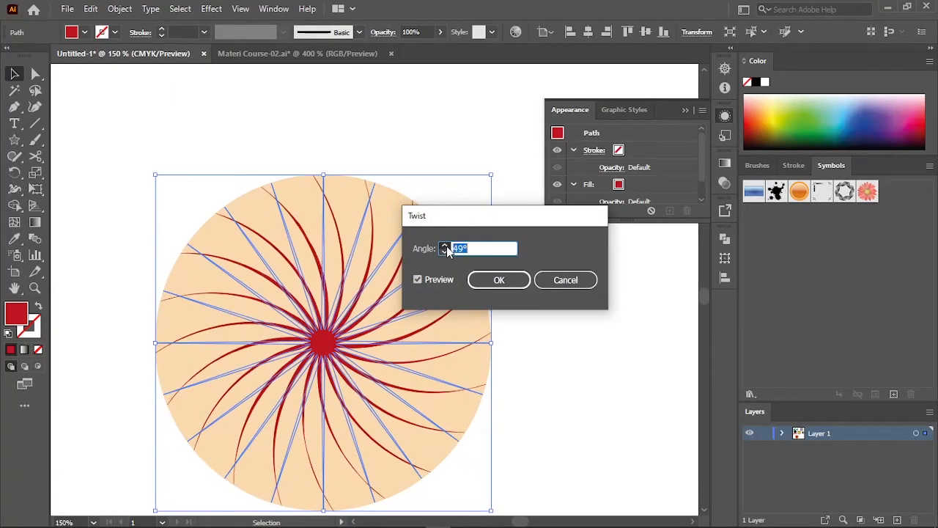
{"action": "left_click", "coordinate": [445, 246]}
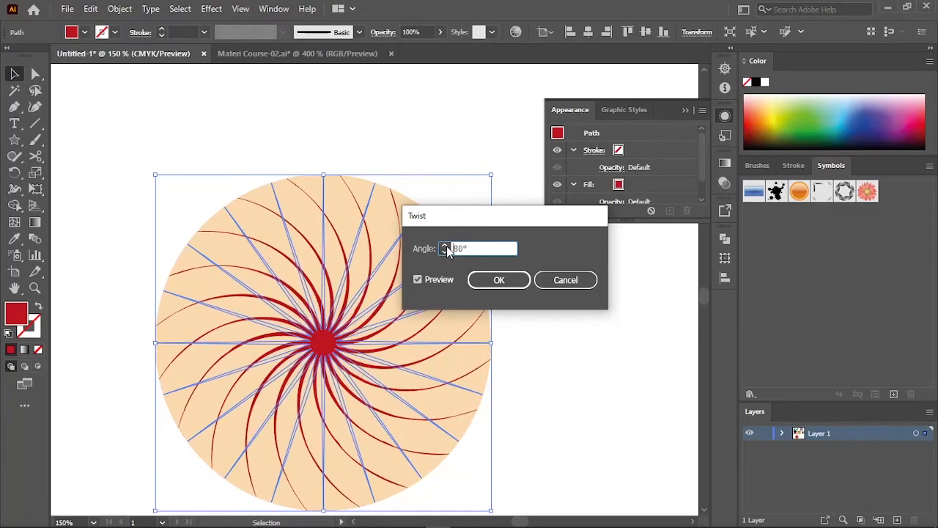
{"action": "left_click", "coordinate": [445, 247]}
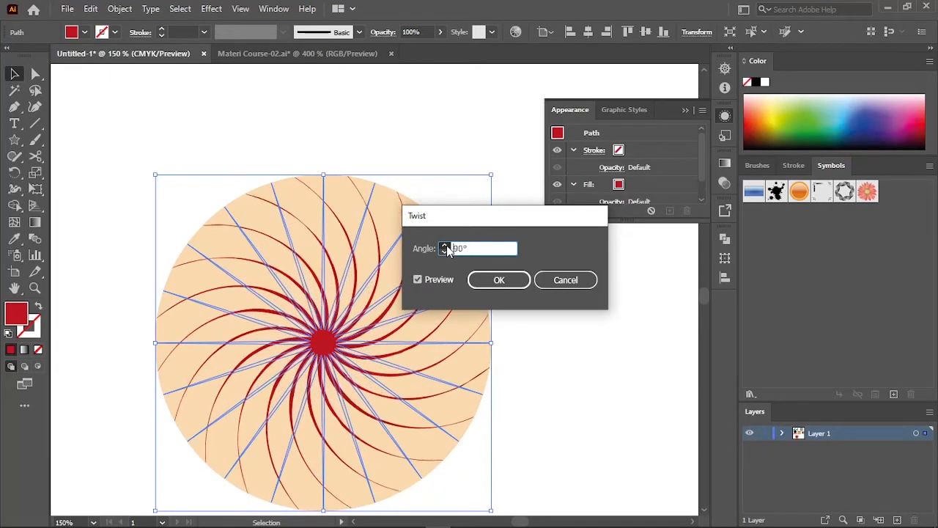
{"action": "left_click", "coordinate": [444, 246]}
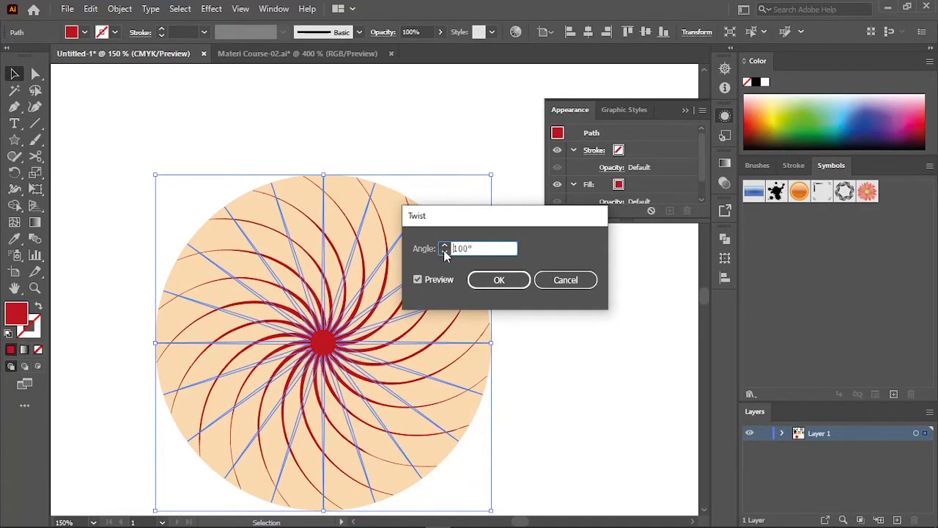
{"action": "left_click", "coordinate": [497, 281]}
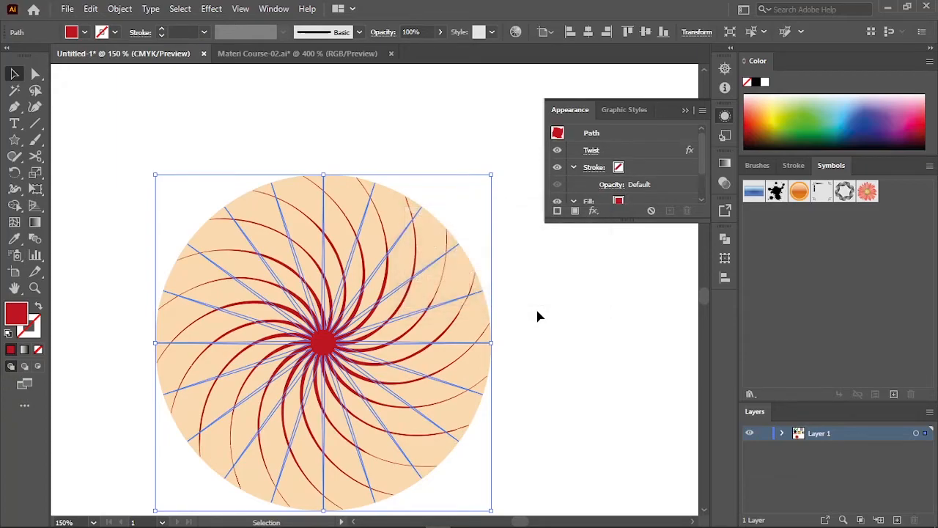
{"action": "left_click", "coordinate": [547, 304]}
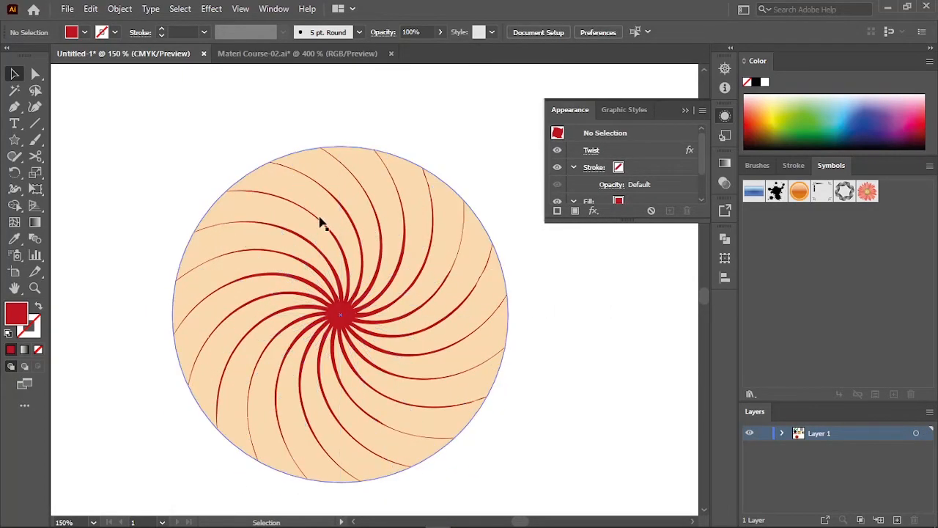
- Shrink the peach circle and twisted star slightly together and move them up a little
{"action": "scroll", "coordinate": [476, 359], "scroll_direction": "down", "scroll_amount": 1}
{"action": "left_click_drag", "start_coordinate": [604, 343], "coordinate": [496, 334]}
{"action": "scroll", "coordinate": [511, 333], "scroll_direction": "down", "scroll_amount": 1}
{"action": "left_click_drag", "start_coordinate": [485, 323], "coordinate": [341, 328]}
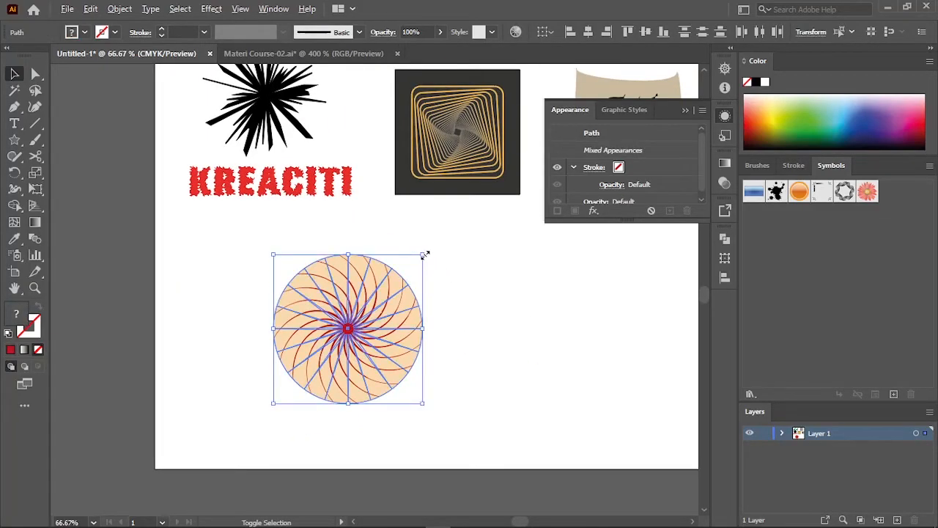
{"action": "left_click_drag", "start_coordinate": [425, 255], "coordinate": [414, 265]}
{"action": "left_click_drag", "start_coordinate": [380, 317], "coordinate": [371, 299]}
{"action": "left_click", "coordinate": [479, 295]}
{"action": "scroll", "coordinate": [479, 297], "scroll_direction": "down", "scroll_amount": 1}
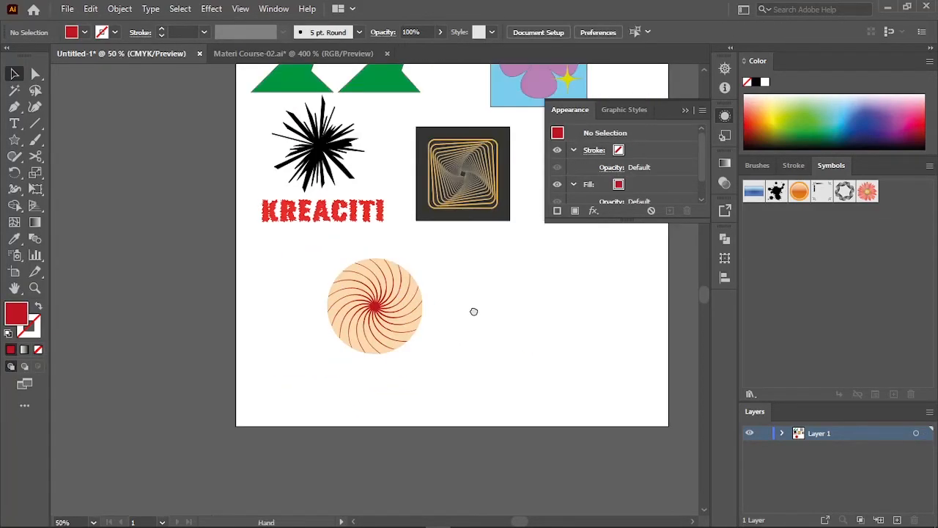
{"action": "left_click_drag", "start_coordinate": [482, 305], "coordinate": [407, 344]}
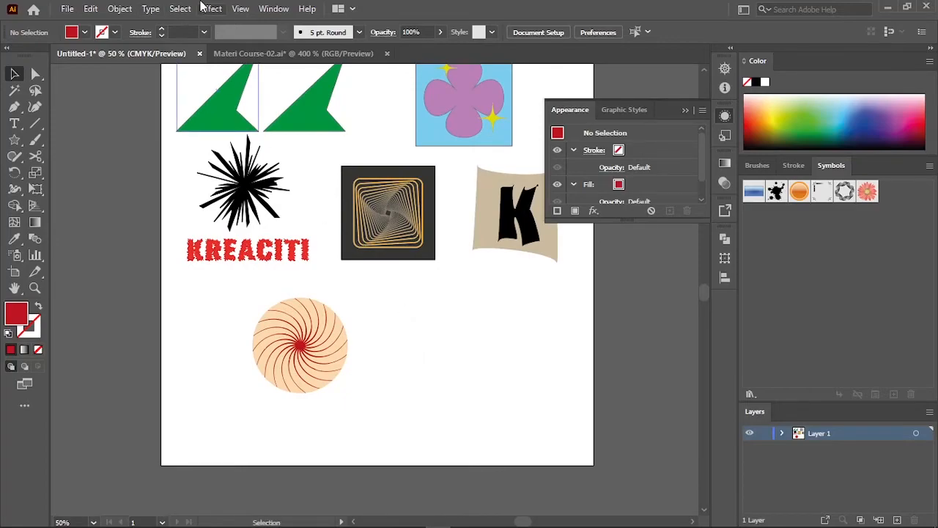
{"action": "left_click", "coordinate": [211, 8]}
{"action": "mouse_move", "coordinate": [289, 120]}
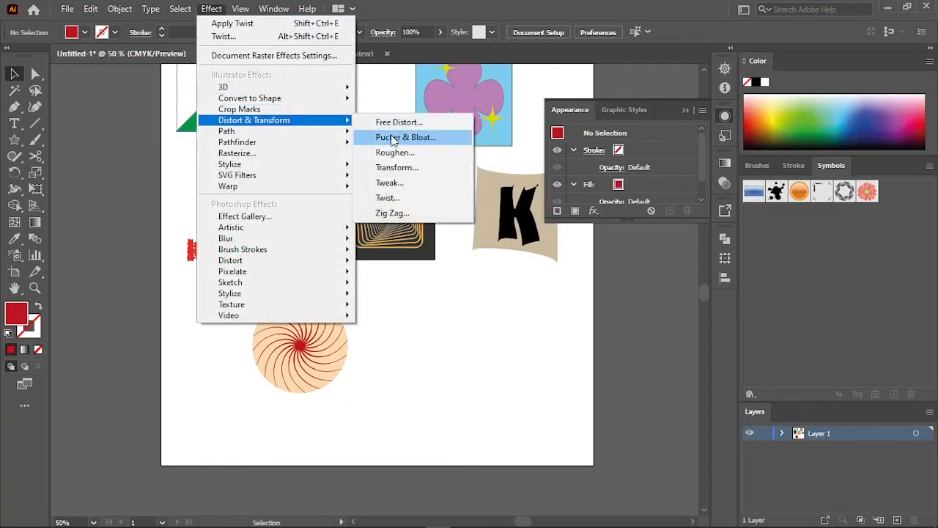
{"action": "left_click", "coordinate": [411, 321]}
{"action": "left_click_drag", "start_coordinate": [427, 315], "coordinate": [364, 326]}
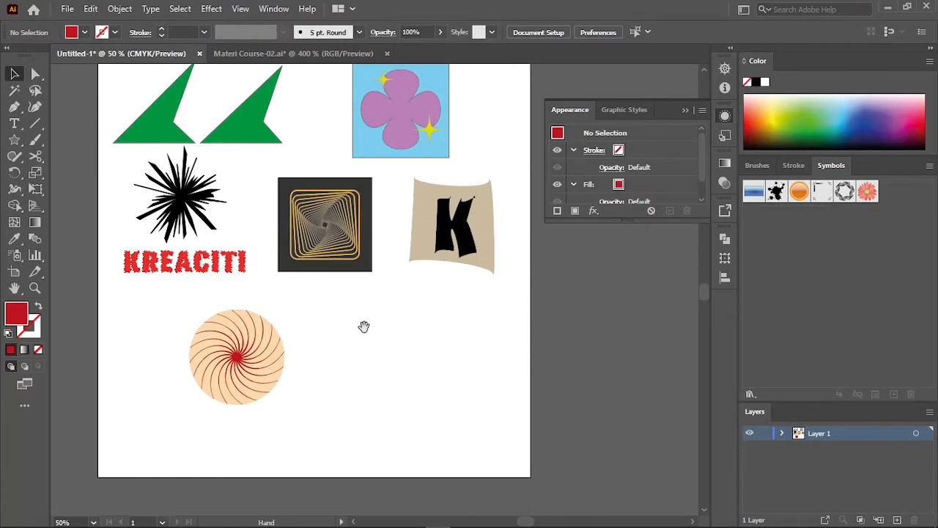
- Draw a straight horizontal line beside the twisted circle, below the letter K artwork
{"action": "left_click", "coordinate": [14, 139]}
{"action": "left_click", "coordinate": [35, 123]}
{"action": "left_click_drag", "start_coordinate": [325, 343], "coordinate": [466, 343]}
{"action": "key", "text": "v"}
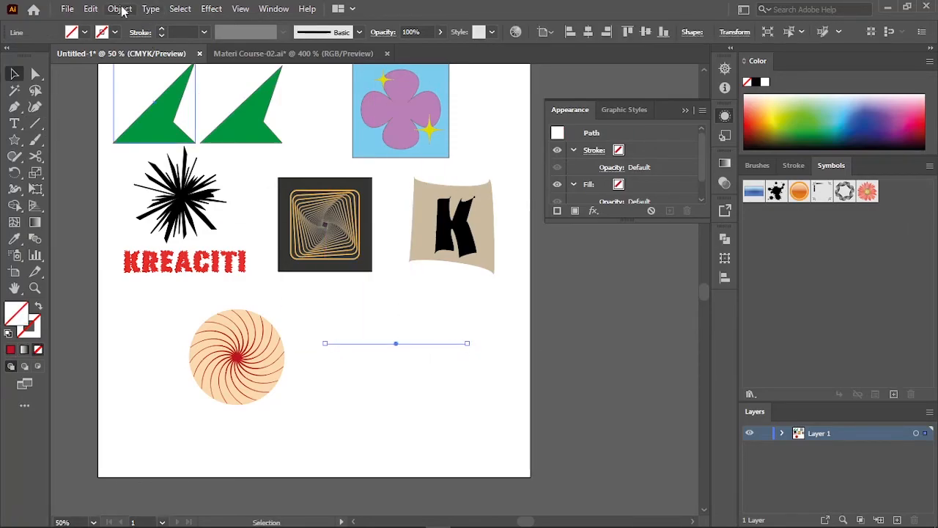
- Give the horizontal line a red stroke with a weight of 5 pt
{"action": "left_click", "coordinate": [115, 32]}
{"action": "left_click", "coordinate": [48, 56]}
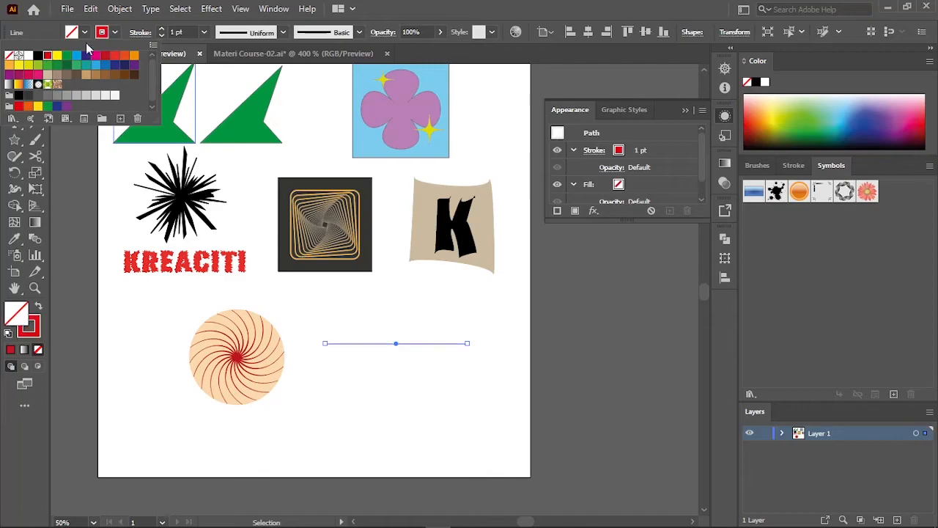
{"action": "left_click", "coordinate": [160, 29]}
{"action": "left_click", "coordinate": [161, 29]}
{"action": "left_click", "coordinate": [161, 29]}
{"action": "left_click", "coordinate": [160, 29]}
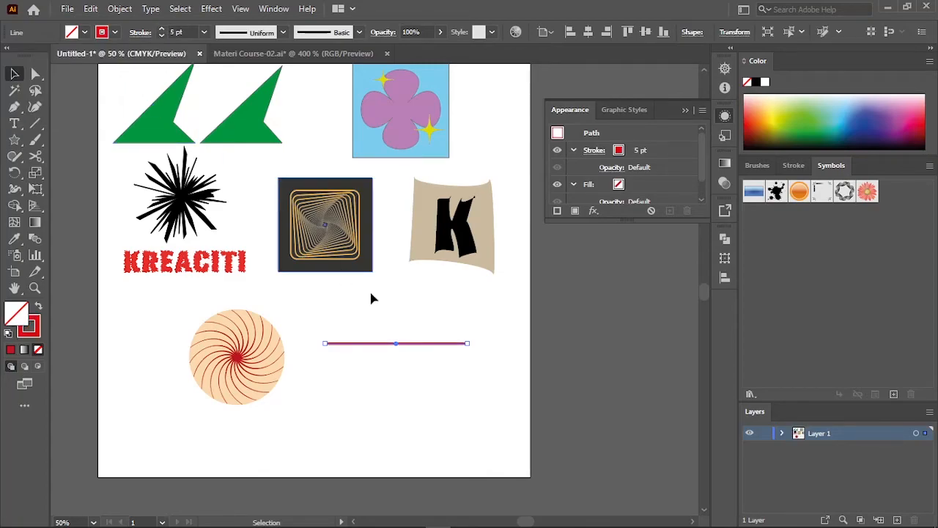
{"action": "left_click", "coordinate": [396, 306]}
- Apply a Zig Zag effect to the red line with an absolute size of 14 px, 16 ridges per segment and corner points
{"action": "left_click", "coordinate": [428, 343]}
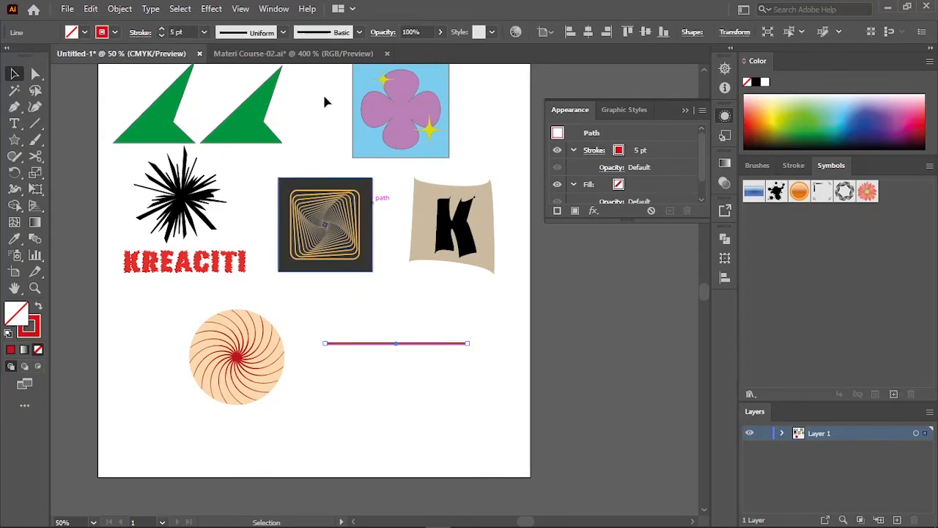
{"action": "left_click", "coordinate": [212, 8]}
{"action": "mouse_move", "coordinate": [293, 120]}
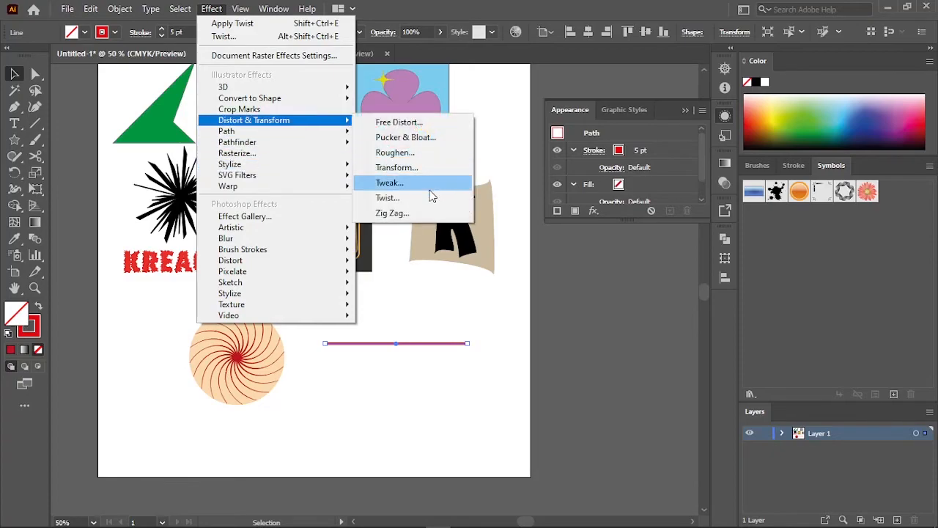
{"action": "left_click", "coordinate": [421, 214]}
{"action": "left_click_drag", "start_coordinate": [574, 169], "coordinate": [596, 169]}
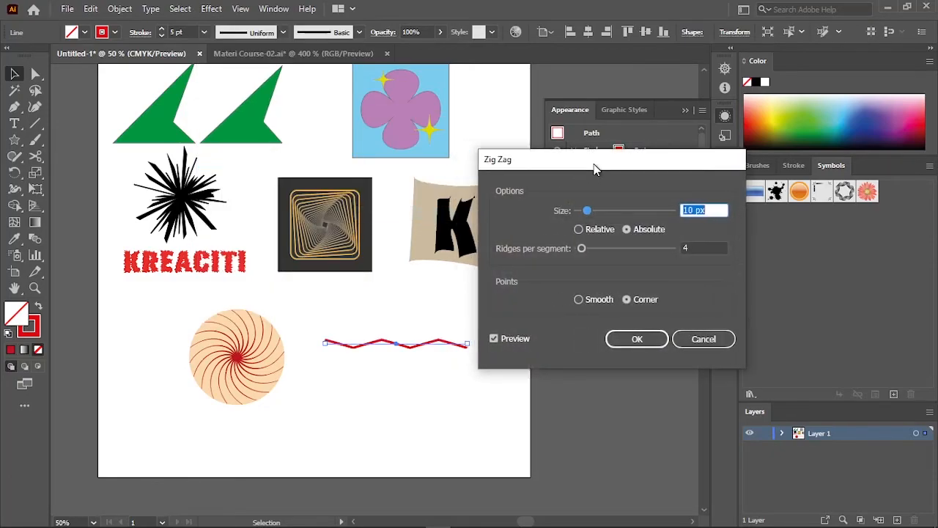
{"action": "left_click_drag", "start_coordinate": [594, 216], "coordinate": [581, 212]}
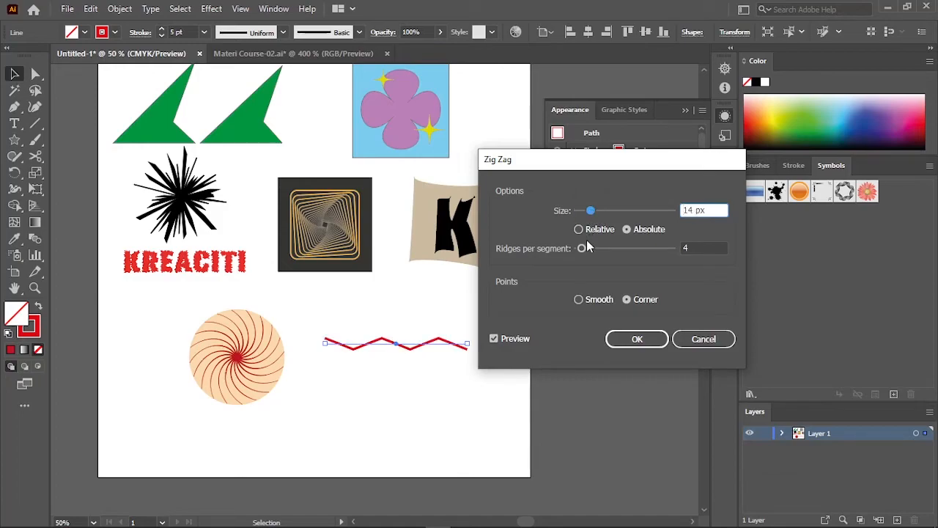
{"action": "mouse_move", "coordinate": [592, 252]}
{"action": "left_mouse_down"}
{"action": "mouse_move", "coordinate": [605, 252]}
{"action": "mouse_move", "coordinate": [596, 248]}
{"action": "left_mouse_up"}
{"action": "left_click", "coordinate": [629, 342]}
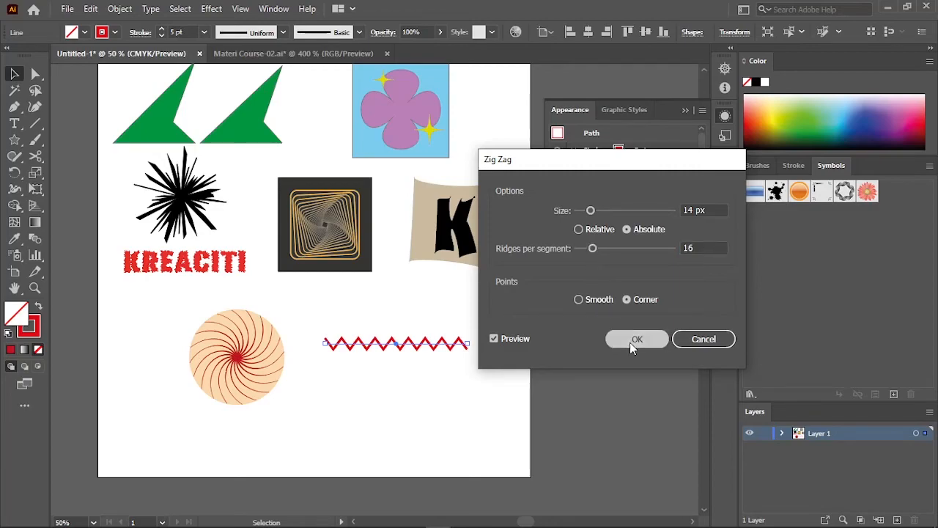
- Draw a second straight horizontal line of the same length just below the zigzag line
{"action": "left_click", "coordinate": [35, 123]}
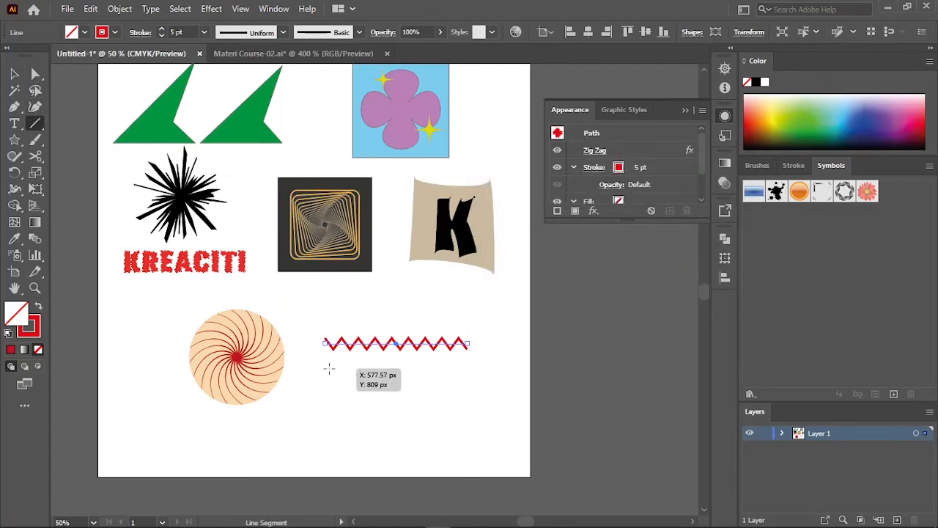
{"action": "left_click_drag", "start_coordinate": [325, 363], "coordinate": [467, 363]}
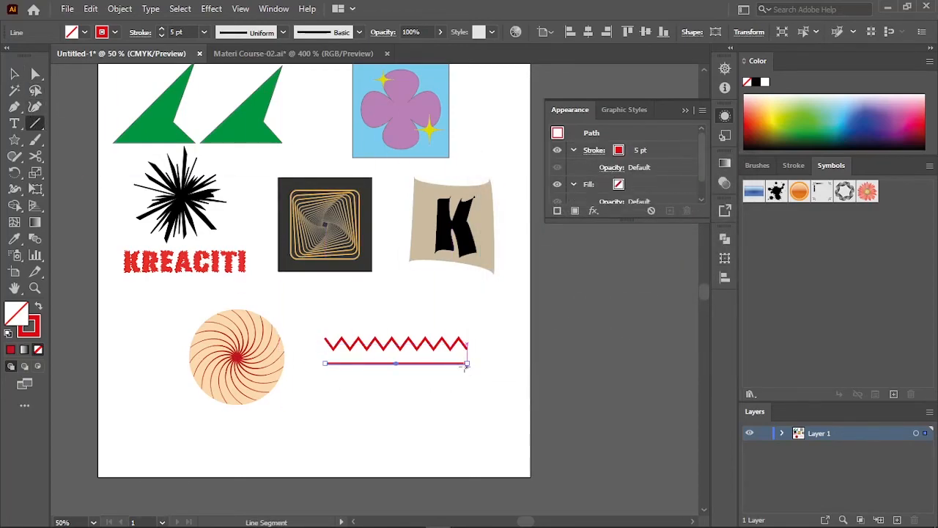
{"action": "key", "text": "v"}
- Apply a Zig Zag effect to the lower line with an absolute size of 20 px, 13 ridges per segment and smooth points
{"action": "left_click", "coordinate": [220, 8]}
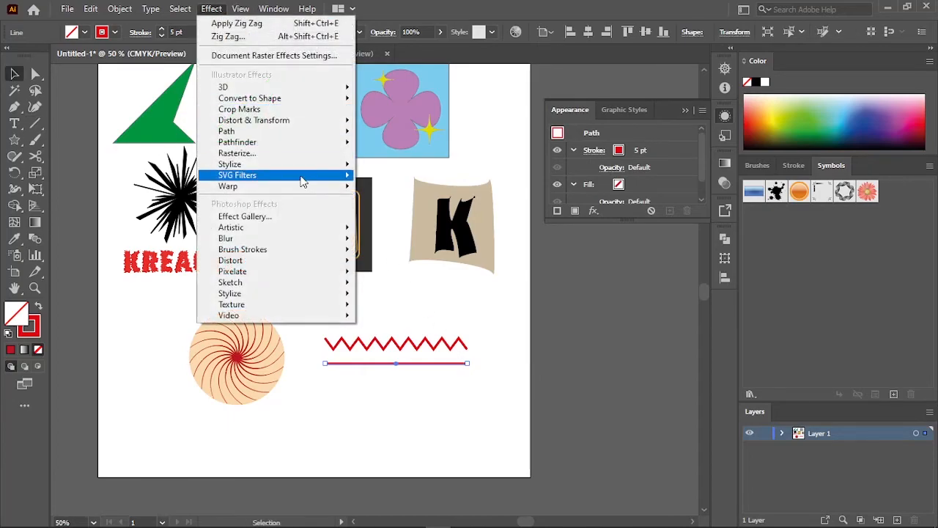
{"action": "mouse_move", "coordinate": [323, 119]}
{"action": "left_click", "coordinate": [392, 213]}
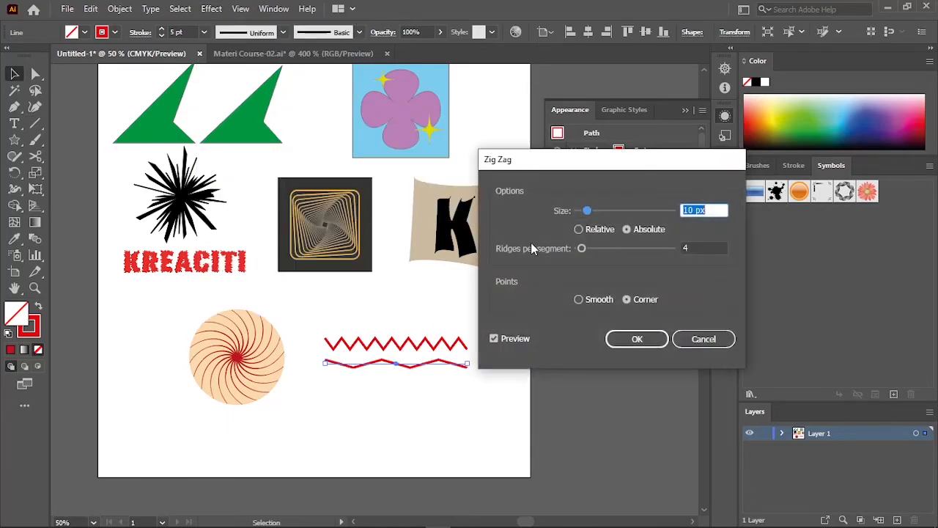
{"action": "left_click", "coordinate": [596, 210]}
{"action": "left_click_drag", "start_coordinate": [596, 247], "coordinate": [592, 251]}
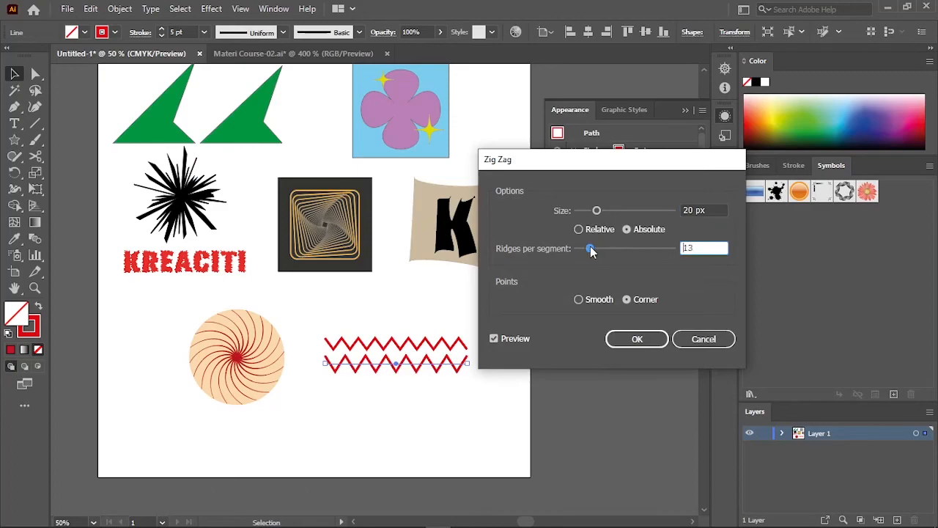
{"action": "left_click", "coordinate": [590, 301]}
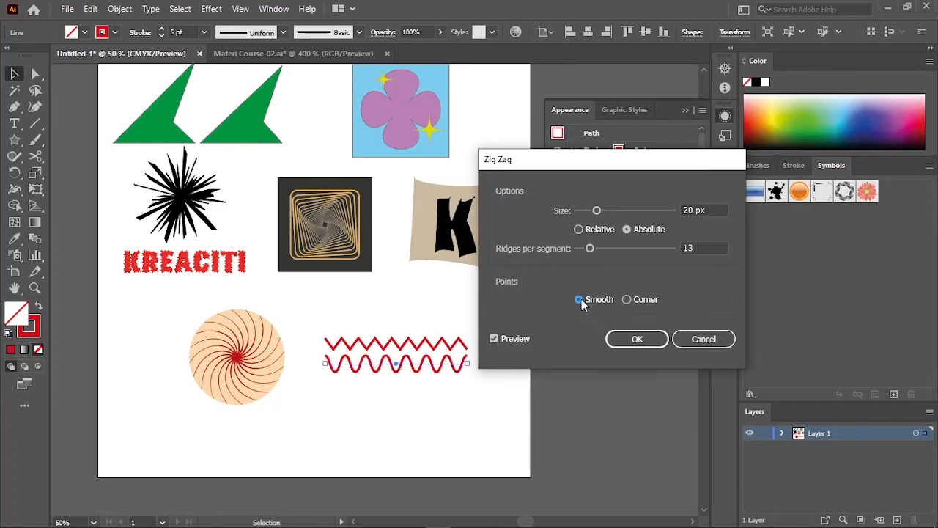
{"action": "left_click", "coordinate": [628, 338]}
- Move the zigzag and wavy lines down together to leave room above them, and deselect them
{"action": "scroll", "coordinate": [385, 388], "scroll_direction": "up", "scroll_amount": 2}
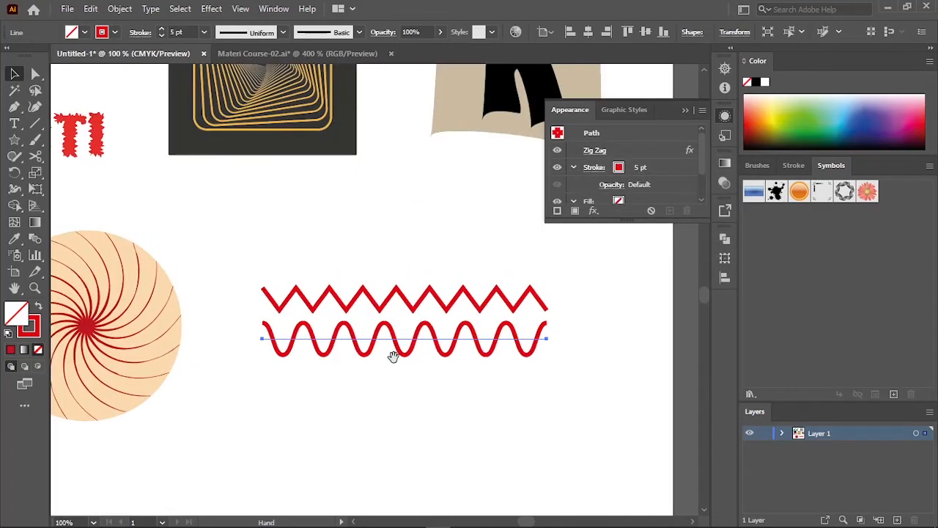
{"action": "left_click_drag", "start_coordinate": [325, 263], "coordinate": [435, 444]}
{"action": "left_click", "coordinate": [444, 356]}
{"action": "key", "text": "ctrl+minus"}
{"action": "key", "text": "ctrl+minus"}
{"action": "left_click_drag", "start_coordinate": [429, 297], "coordinate": [417, 275]}
{"action": "left_click", "coordinate": [417, 275]}
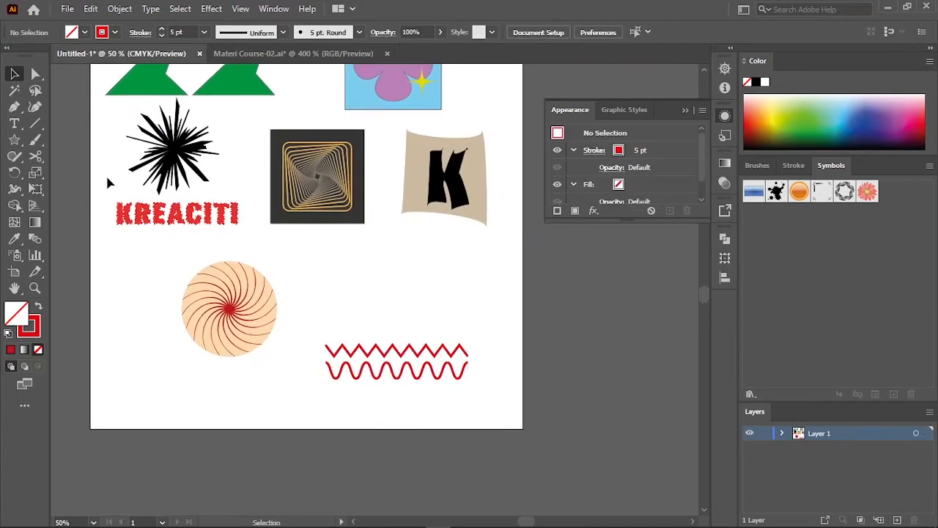
- Draw a small unfilled circle above the zigzag line with a red 3 pt stroke
{"action": "left_click_drag", "start_coordinate": [16, 141], "coordinate": [65, 173]}
{"action": "mouse_move", "coordinate": [385, 276]}
{"action": "left_mouse_down"}
{"action": "mouse_move", "coordinate": [430, 318]}
{"action": "mouse_move", "coordinate": [401, 329]}
{"action": "left_mouse_up"}
{"action": "key", "text": "v"}
{"action": "double_click", "coordinate": [163, 35]}
- Apply a Zig Zag effect to the small circle with an absolute size of 4 px, 11 ridges per segment and corner points
{"action": "left_click", "coordinate": [211, 8]}
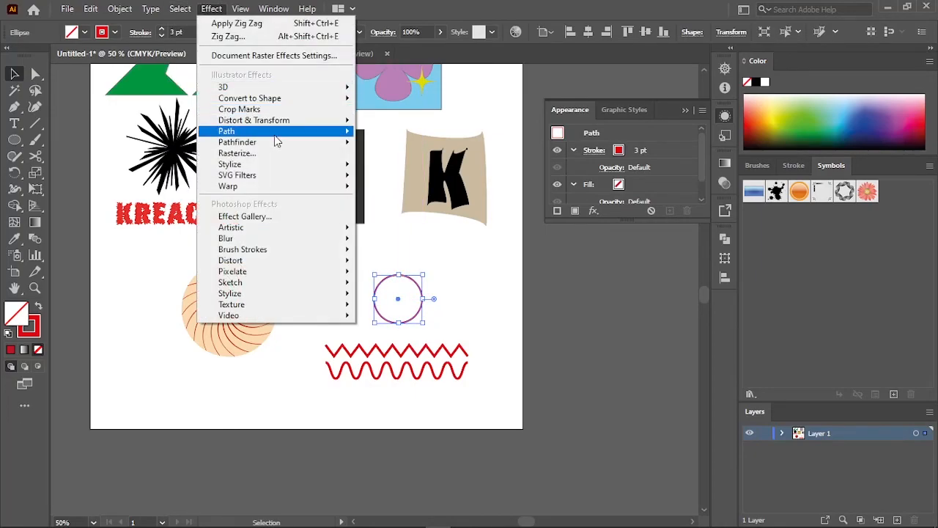
{"action": "mouse_move", "coordinate": [322, 119]}
{"action": "left_click", "coordinate": [425, 216]}
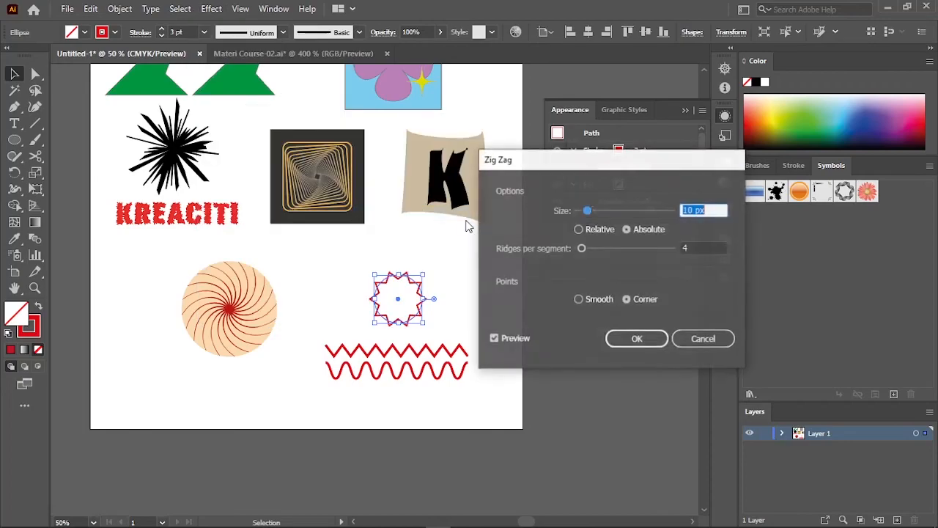
{"action": "left_click", "coordinate": [589, 249]}
{"action": "left_click_drag", "start_coordinate": [586, 211], "coordinate": [581, 211]}
{"action": "left_click_drag", "start_coordinate": [590, 249], "coordinate": [589, 240]}
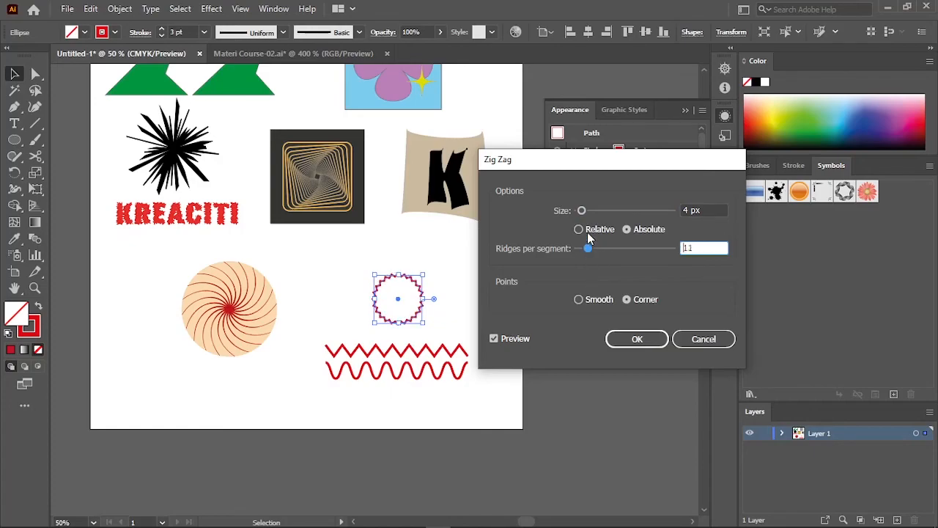
{"action": "left_click", "coordinate": [622, 342]}
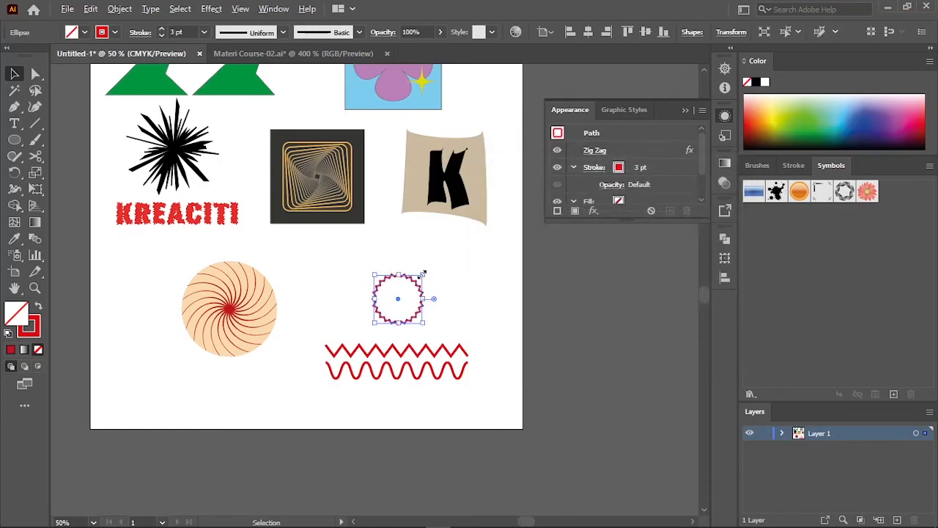
- Enlarge the jagged circle slightly, deselect it and collapse the Appearance panel to show the whole artboard
{"action": "left_click_drag", "start_coordinate": [422, 274], "coordinate": [431, 267]}
{"action": "left_click", "coordinate": [343, 257]}
{"action": "scroll", "coordinate": [343, 257], "scroll_direction": "down", "scroll_amount": 1}
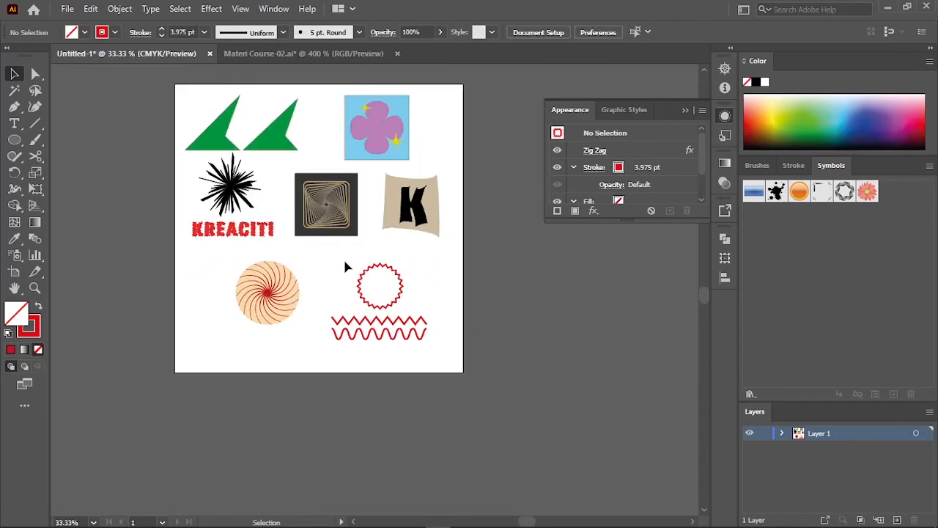
{"action": "left_click_drag", "start_coordinate": [343, 257], "coordinate": [396, 295]}
{"action": "key", "text": "ctrl+equal"}
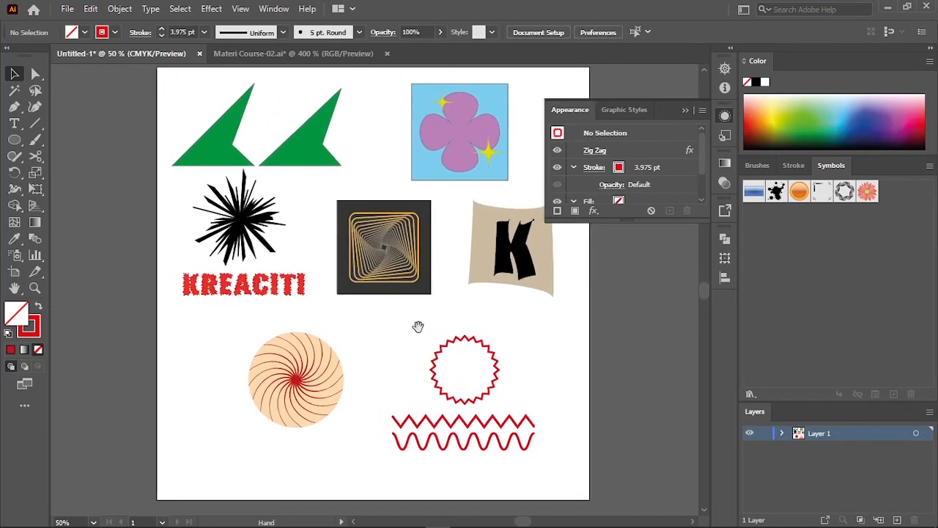
{"action": "left_click", "coordinate": [681, 111]}
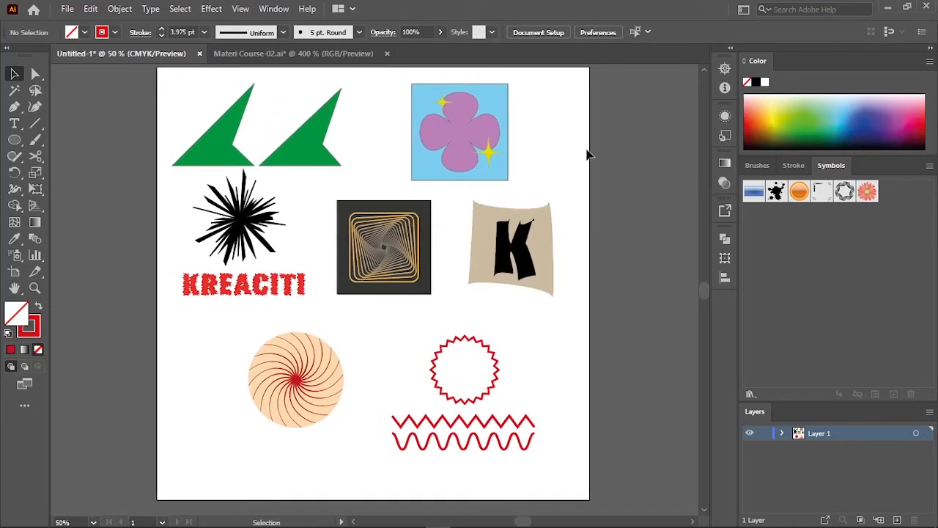